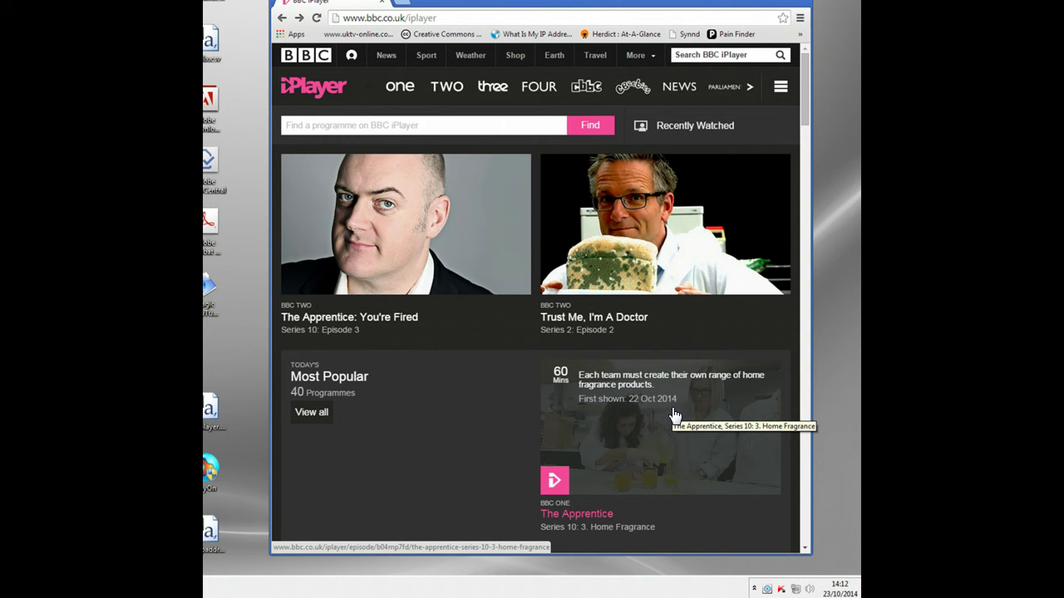
# Open the Trust Me, I'm A Doctor Series 2 Episode 2 page from the iPlayer home page
pyautogui.click(636, 405)
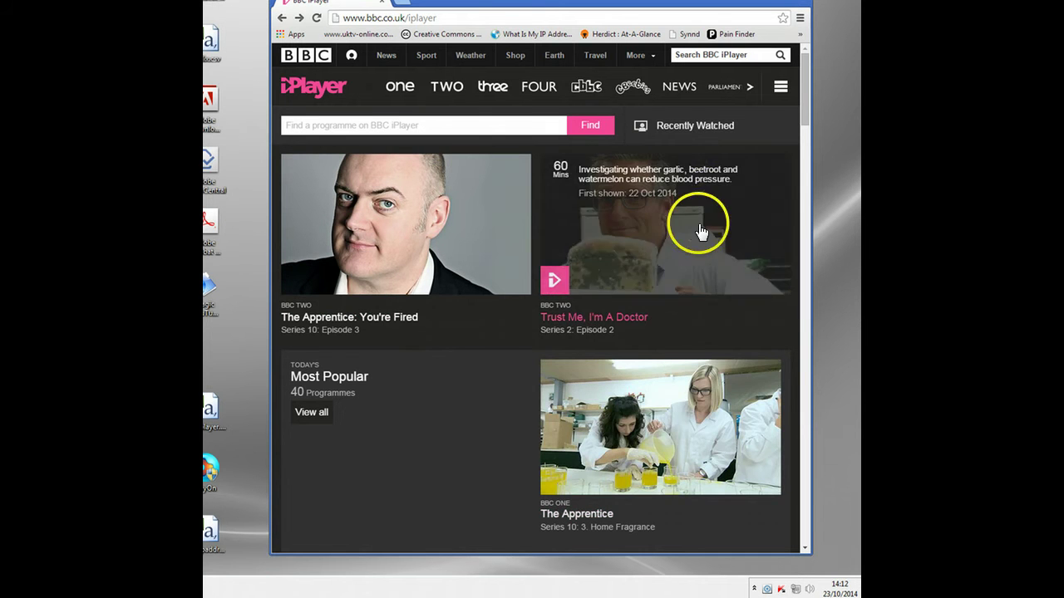
pyautogui.click(674, 238)
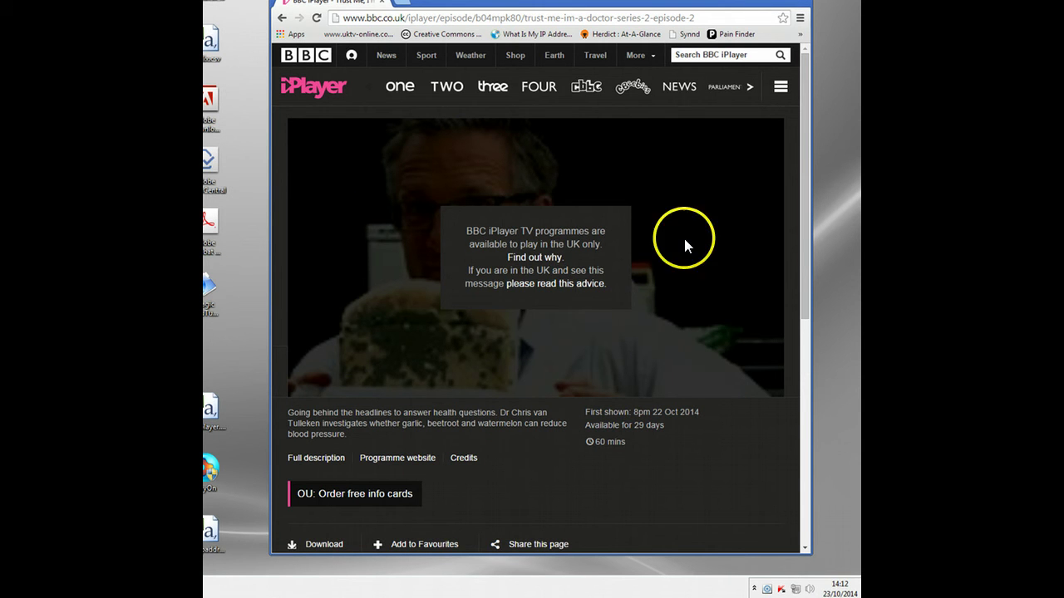
# Bring the second Chrome window showing proxy.org in front of the iPlayer episode page
pyautogui.click(519, 283)
# Widen the proxy.org window, move it left, and scroll down to its Proxy Lists links
pyautogui.hotkey('alt', 'Tab')
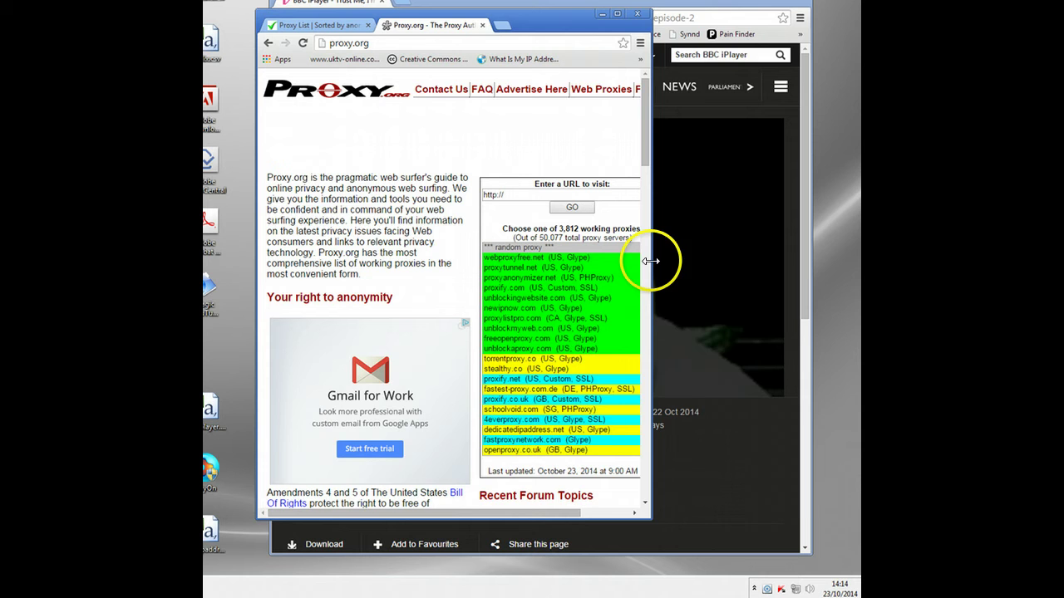
pyautogui.moveTo(662, 263); pyautogui.dragTo(825, 271)
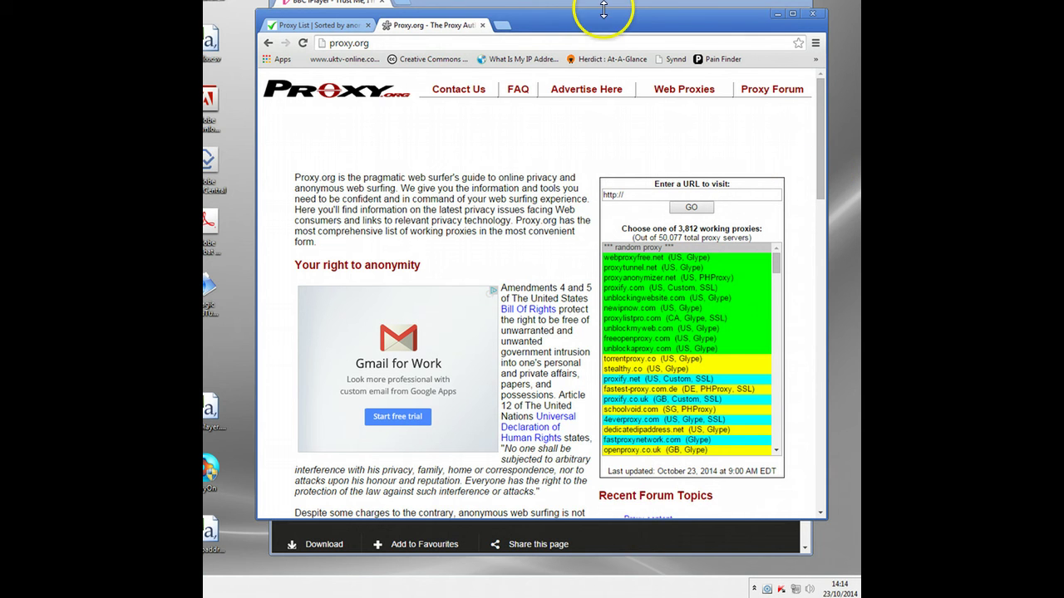
pyautogui.moveTo(599, 27); pyautogui.dragTo(553, 25)
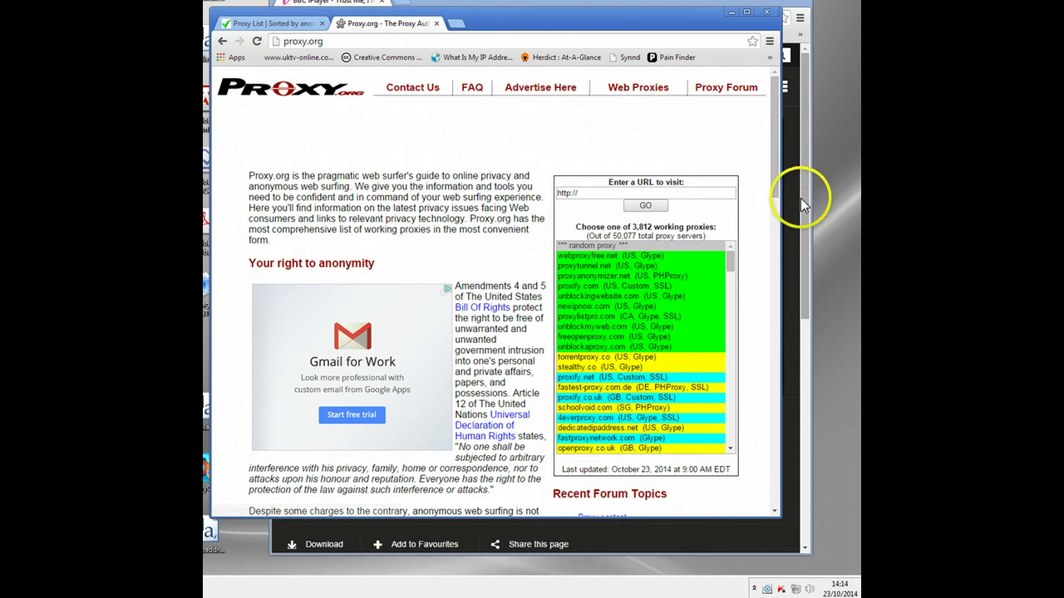
pyautogui.moveTo(775, 178); pyautogui.dragTo(765, 302)
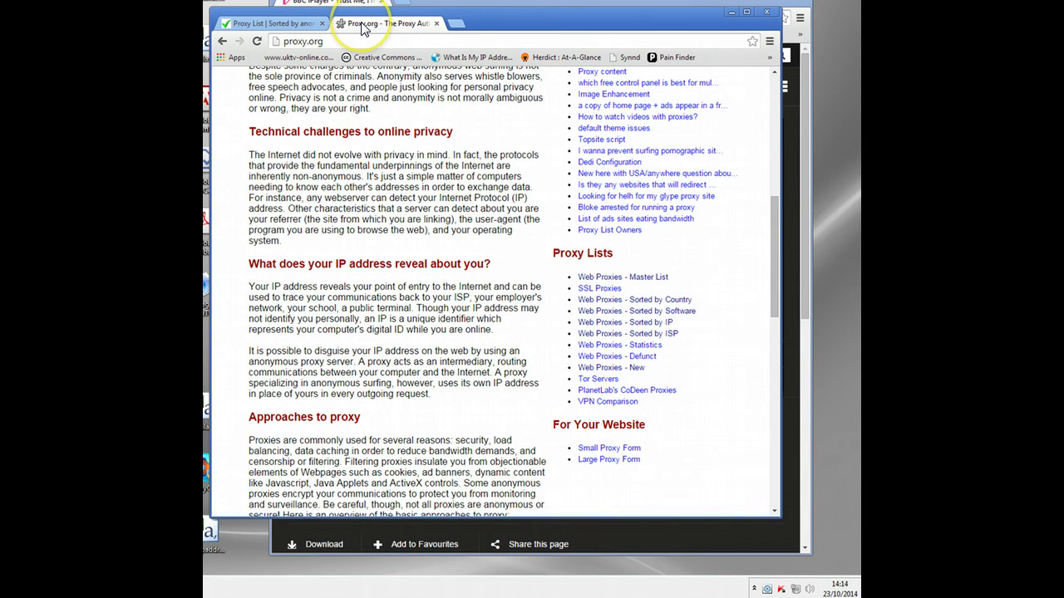
# Switch to the samair.ru proxy list and select the first address, 80.11.60.133
pyautogui.click(286, 25)
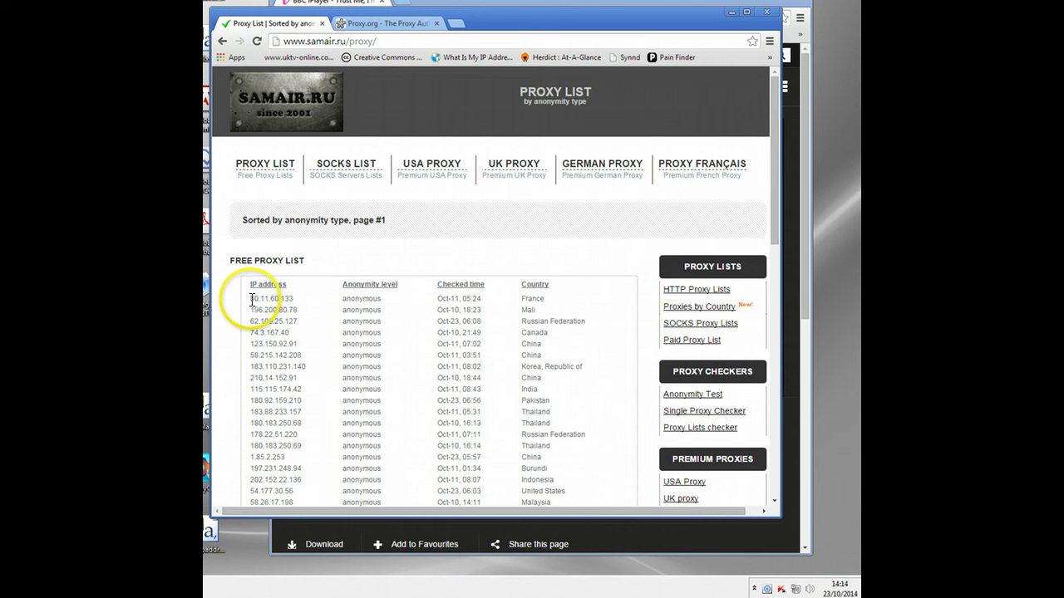
pyautogui.moveTo(251, 300); pyautogui.dragTo(322, 299)
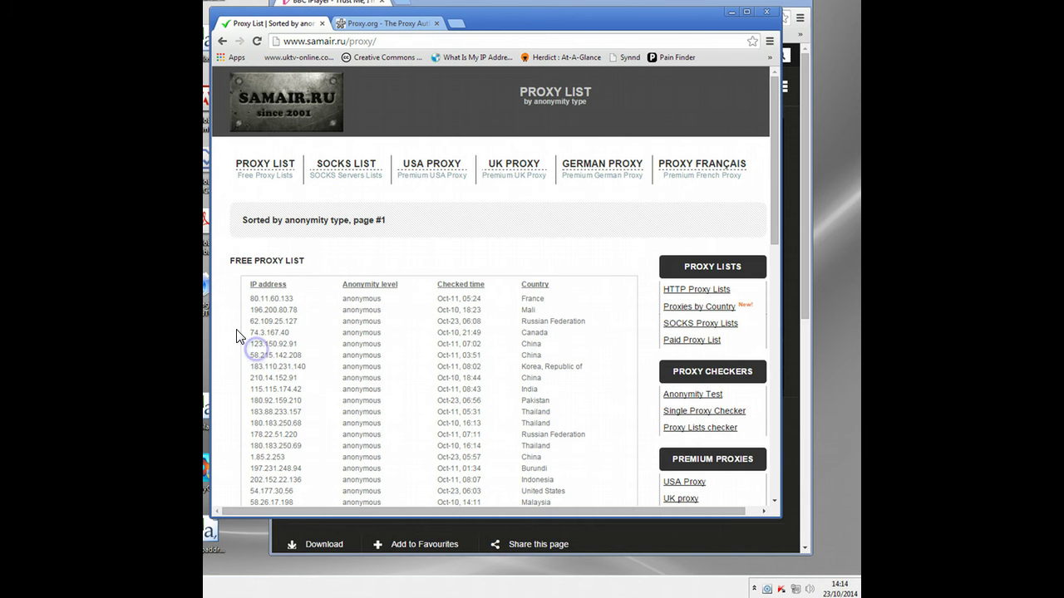
pyautogui.scroll(-4, 665, 363)
pyautogui.scroll(2, 673, 358)
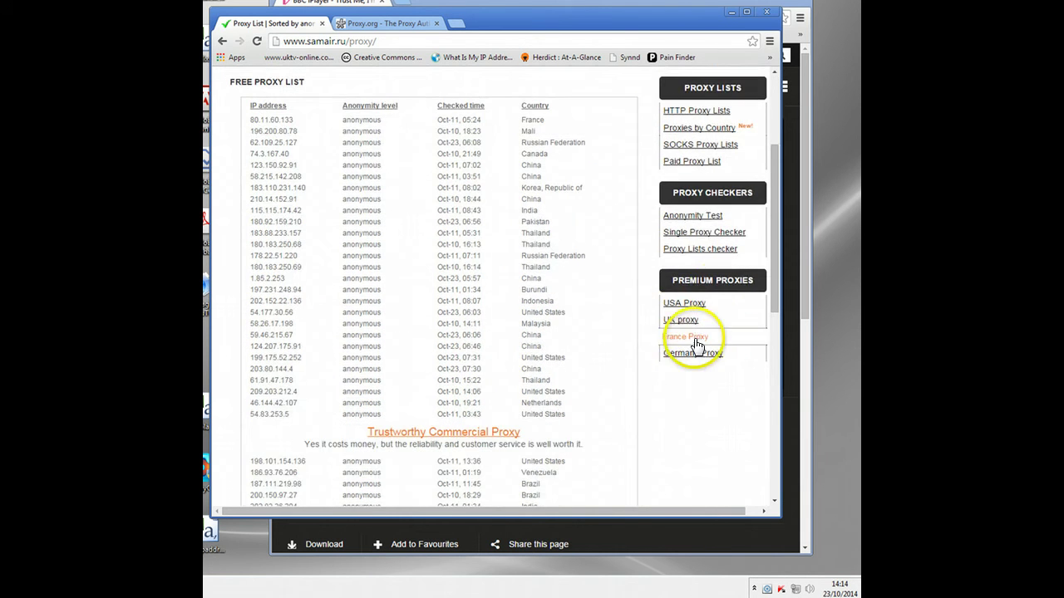
pyautogui.scroll(2, 664, 341)
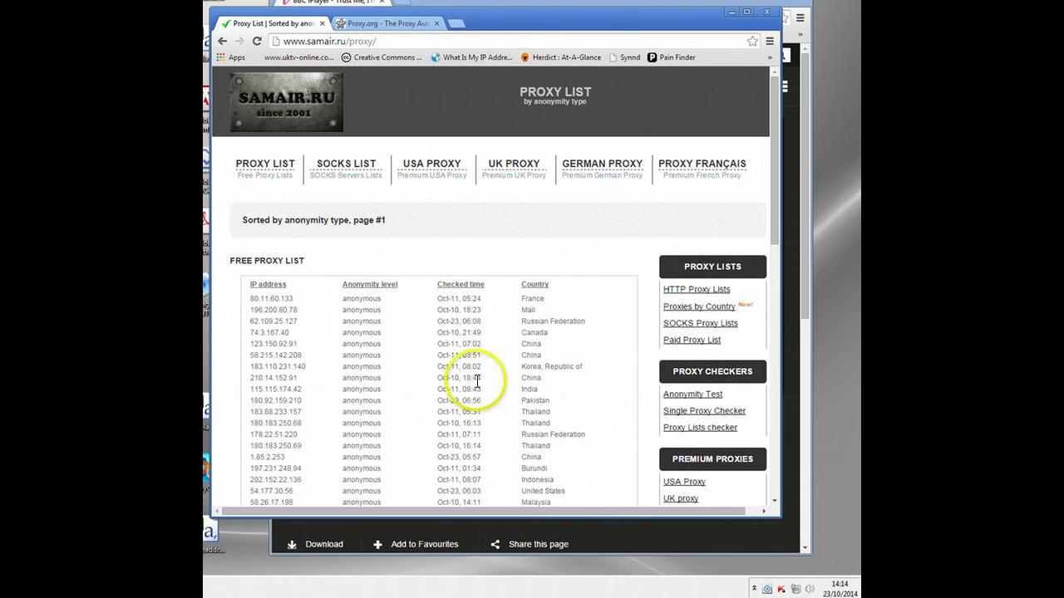
pyautogui.scroll(-1, 489, 397)
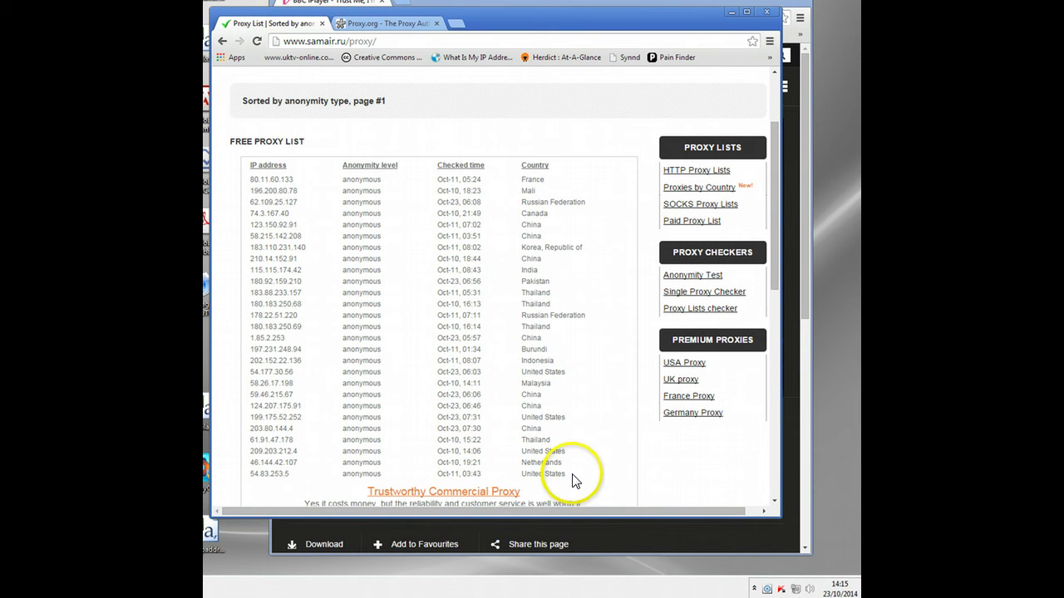
pyautogui.scroll(-2, 565, 330)
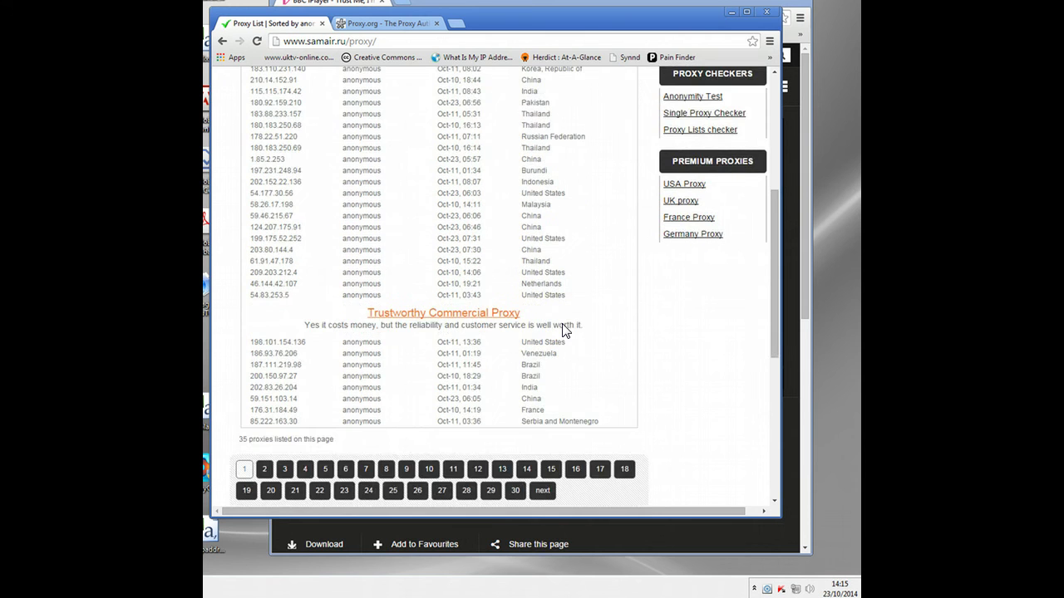
pyautogui.scroll(2, 565, 329)
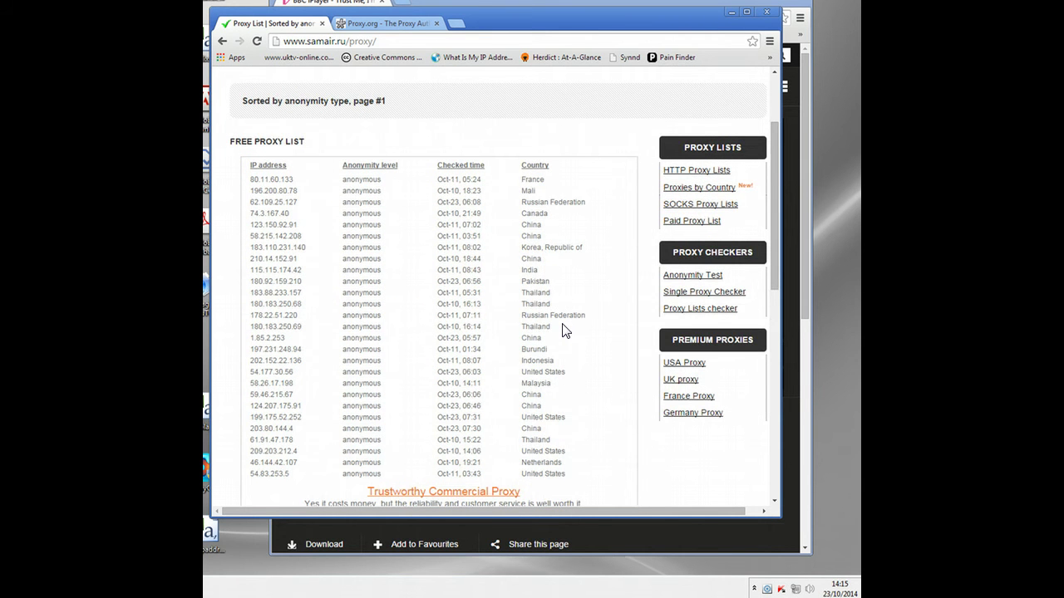
pyautogui.scroll(-5, 565, 330)
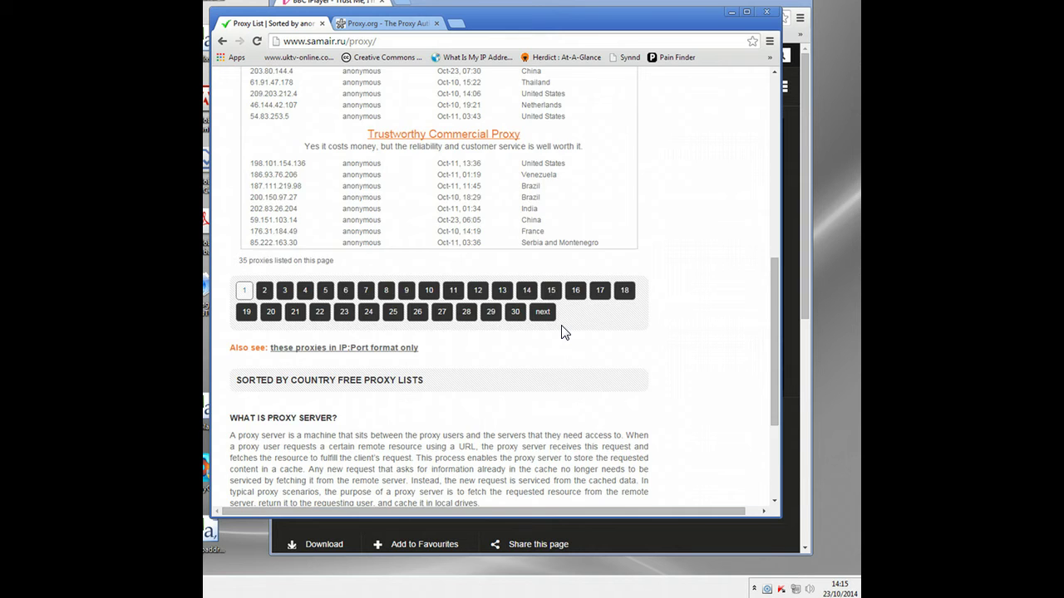
pyautogui.scroll(3, 562, 331)
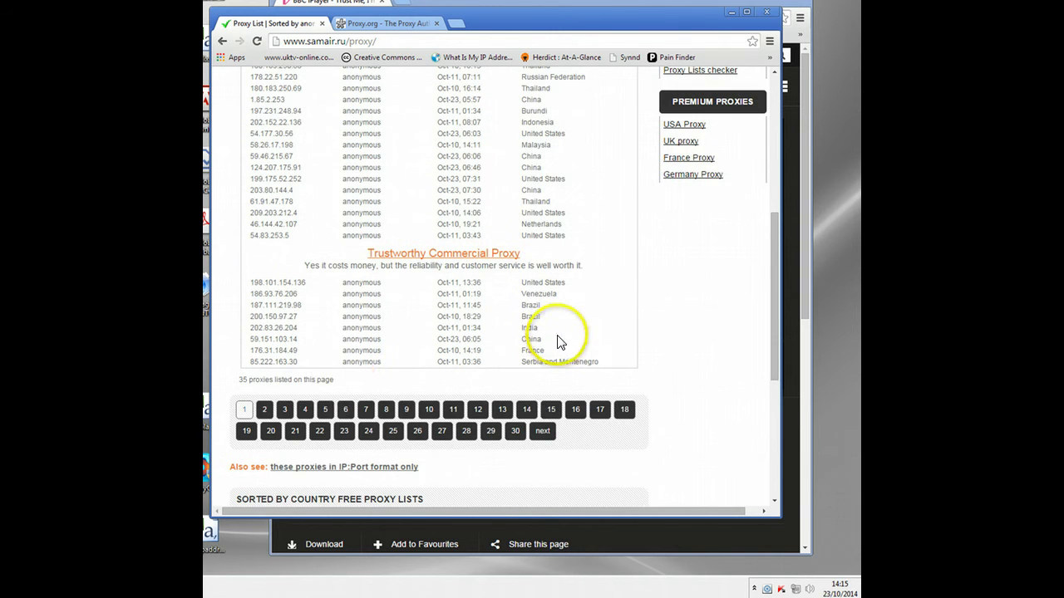
# Page through the proxy list to page 3 of high-anonymous proxies
pyautogui.click(264, 409)
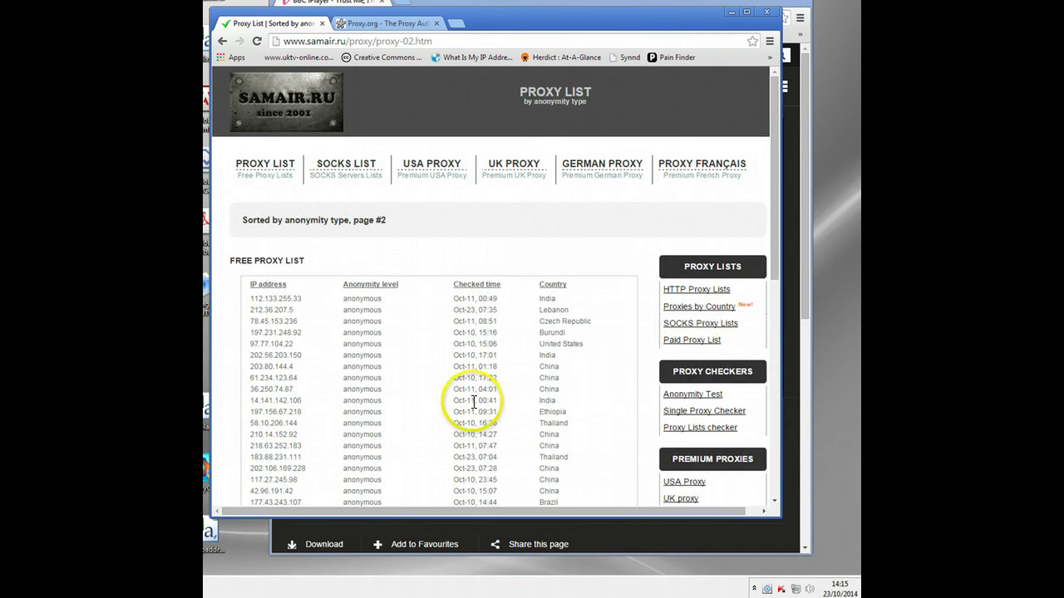
pyautogui.scroll(-1, 467, 401)
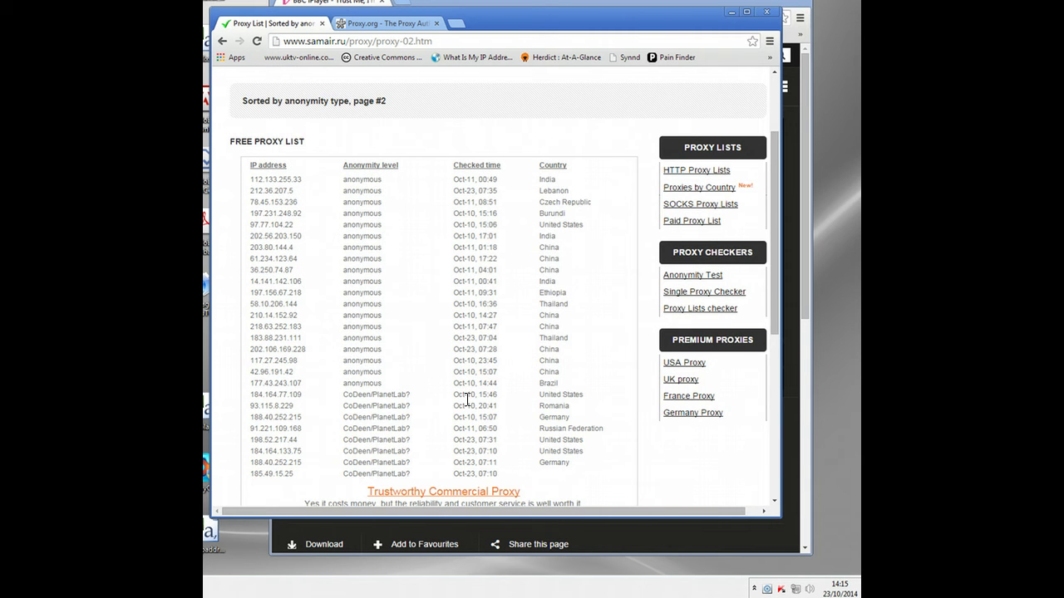
pyautogui.scroll(-5, 467, 401)
pyautogui.click(319, 302)
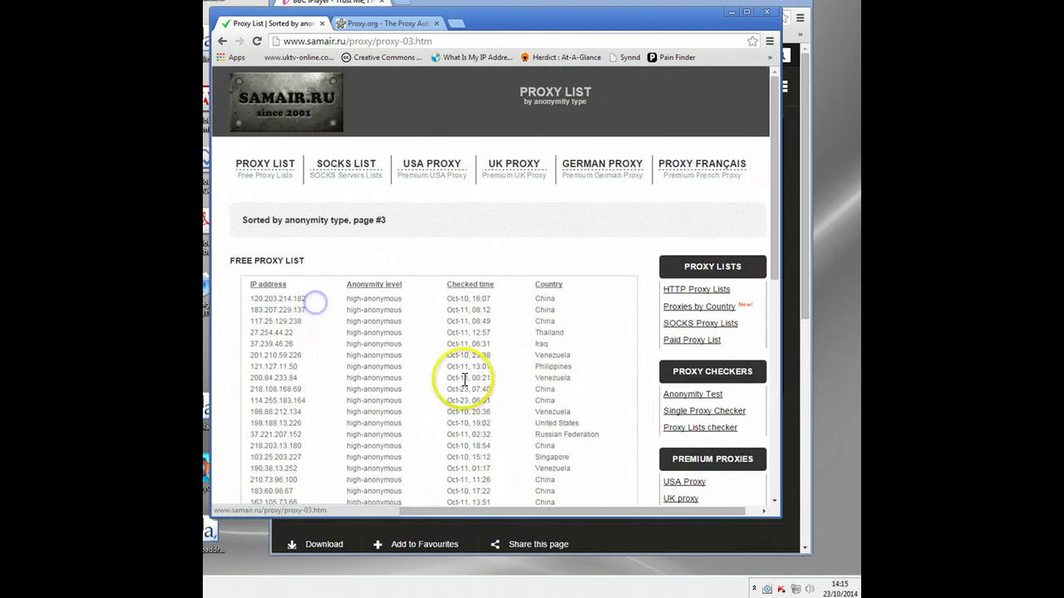
pyautogui.scroll(-4, 469, 384)
pyautogui.scroll(10, 463, 357)
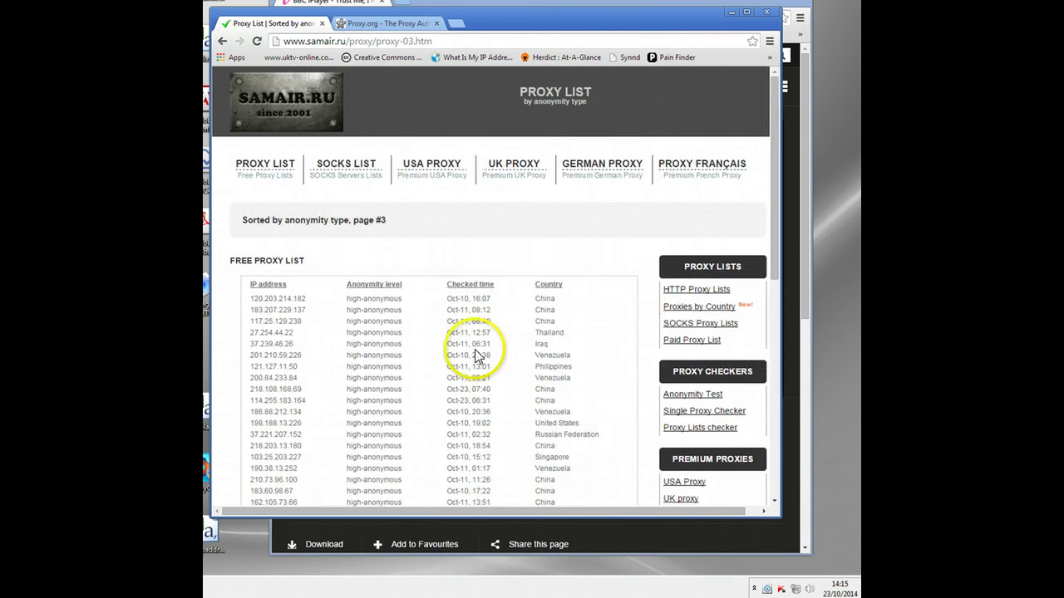
pyautogui.scroll(-9, 571, 369)
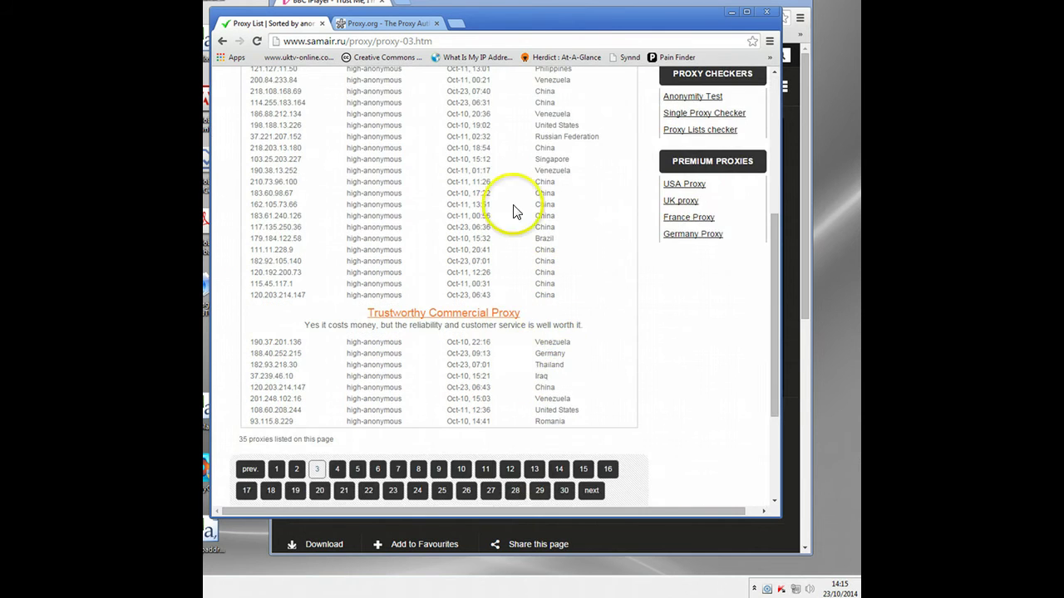
pyautogui.scroll(9, 677, 249)
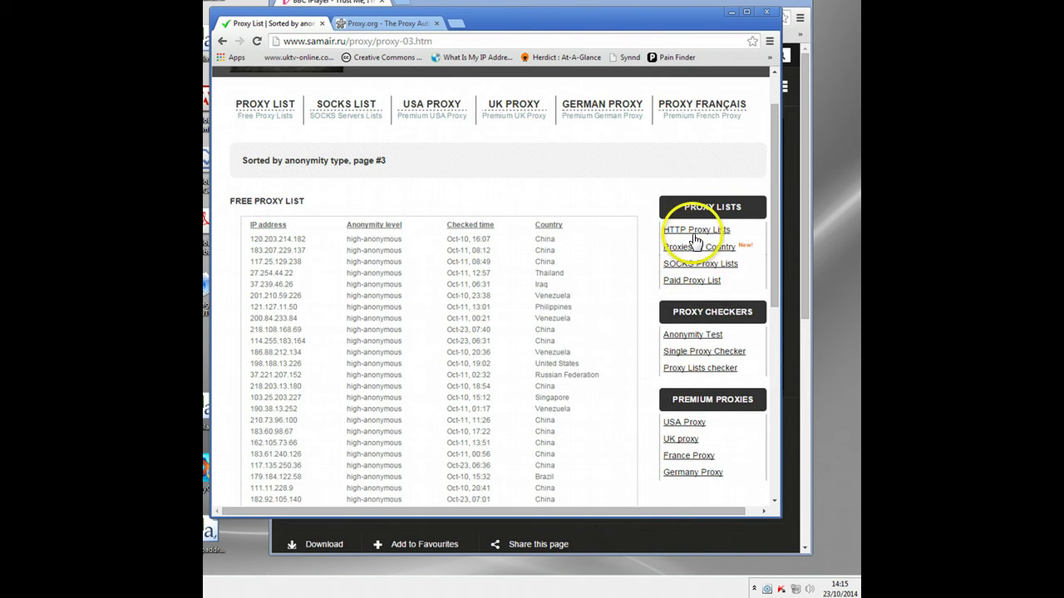
pyautogui.scroll(2, 639, 291)
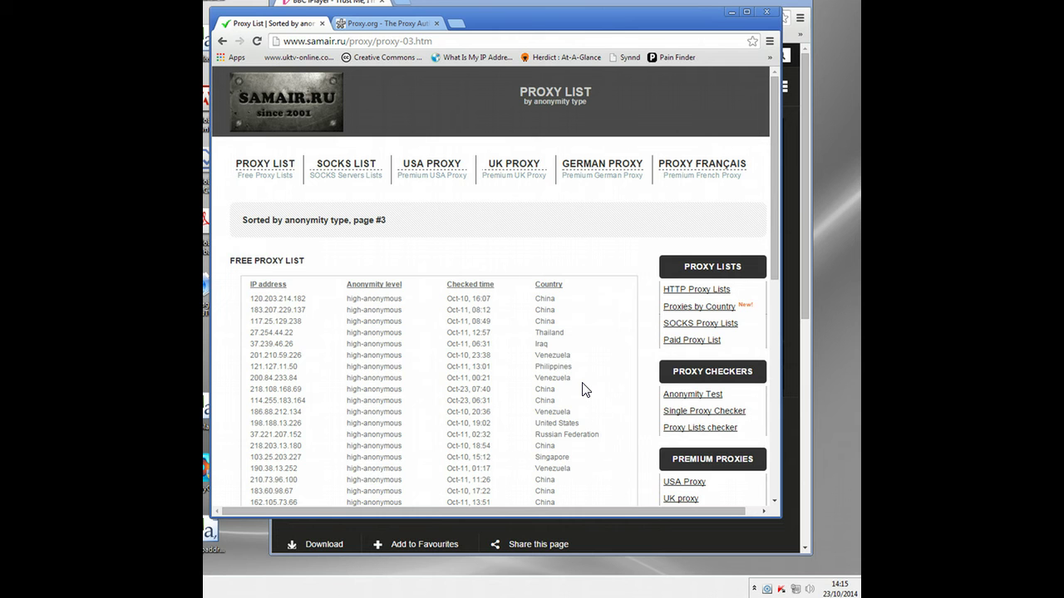
# Select the proxy address 120.203.214.182 in the list
pyautogui.doubleClick(274, 297)
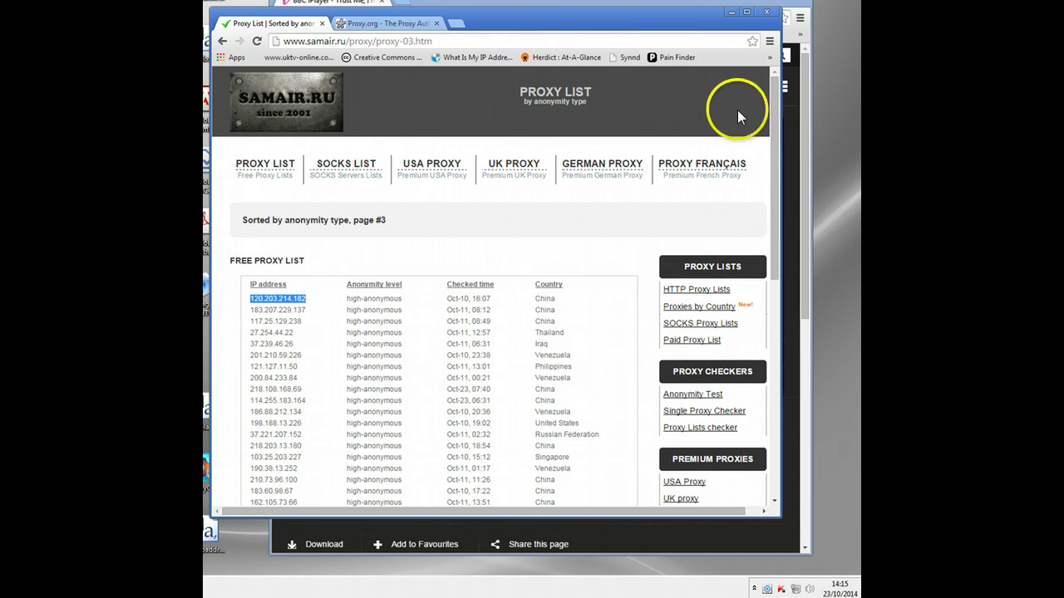
pyautogui.click(770, 59)
pyautogui.click(769, 59)
# Open Internet Properties via Chrome's advanced settings, using Change proxy settings under Network
pyautogui.click(772, 42)
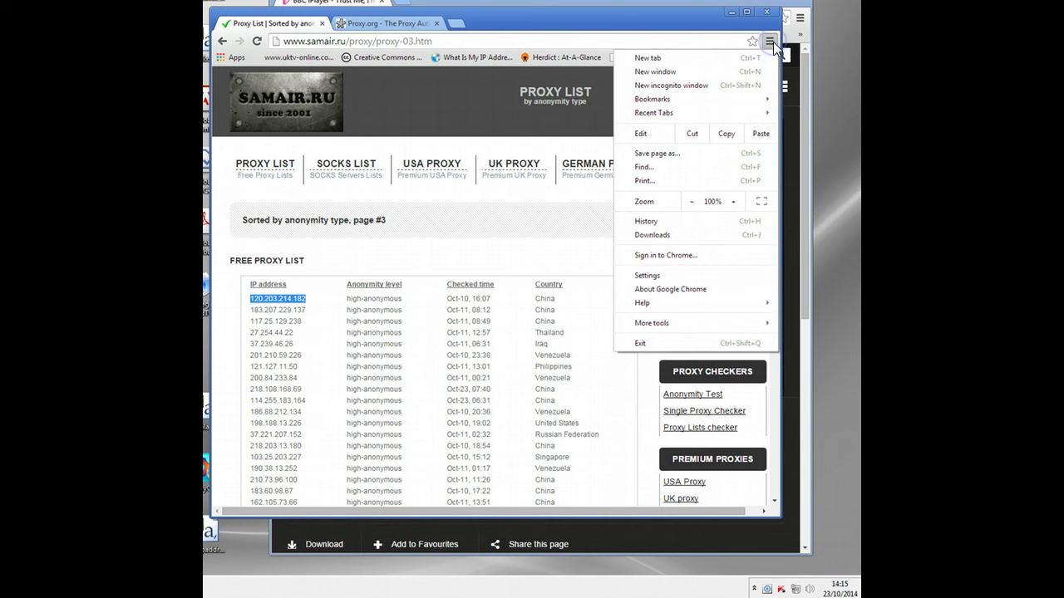
pyautogui.click(665, 272)
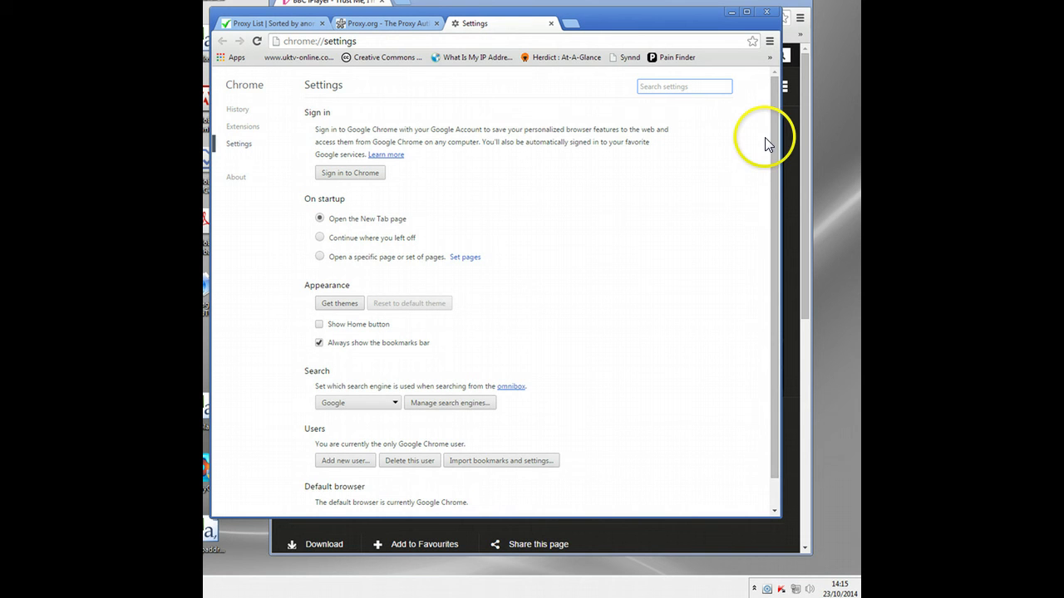
pyautogui.moveTo(770, 110); pyautogui.dragTo(770, 173)
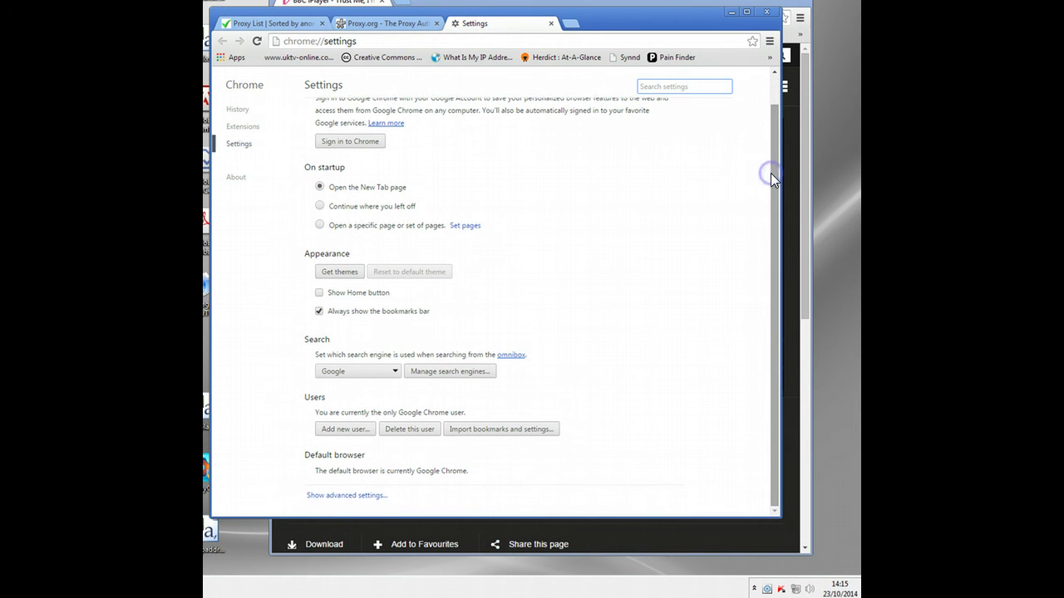
pyautogui.click(342, 495)
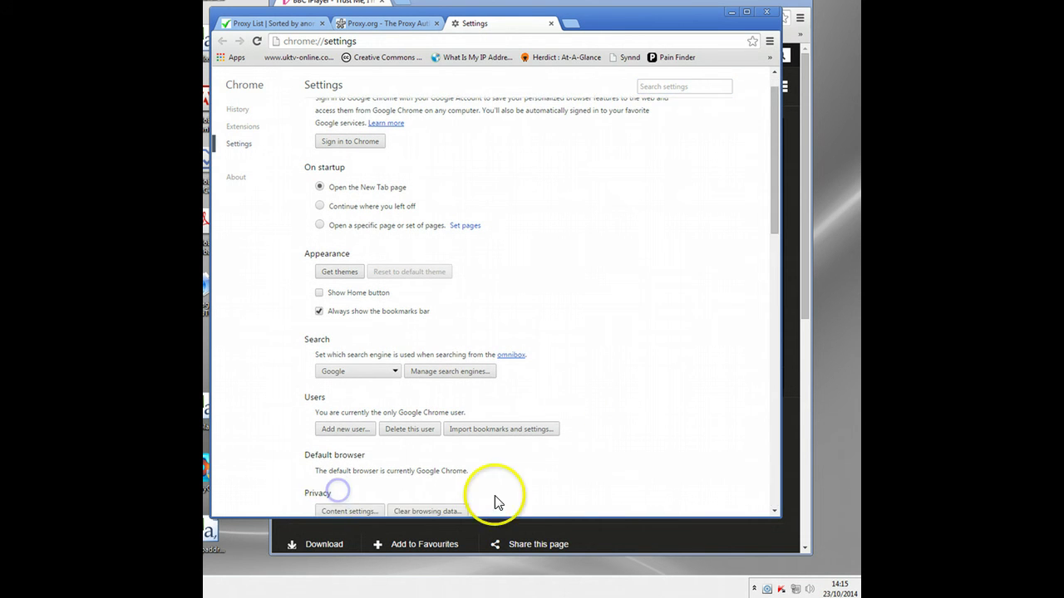
pyautogui.scroll(-8, 578, 418)
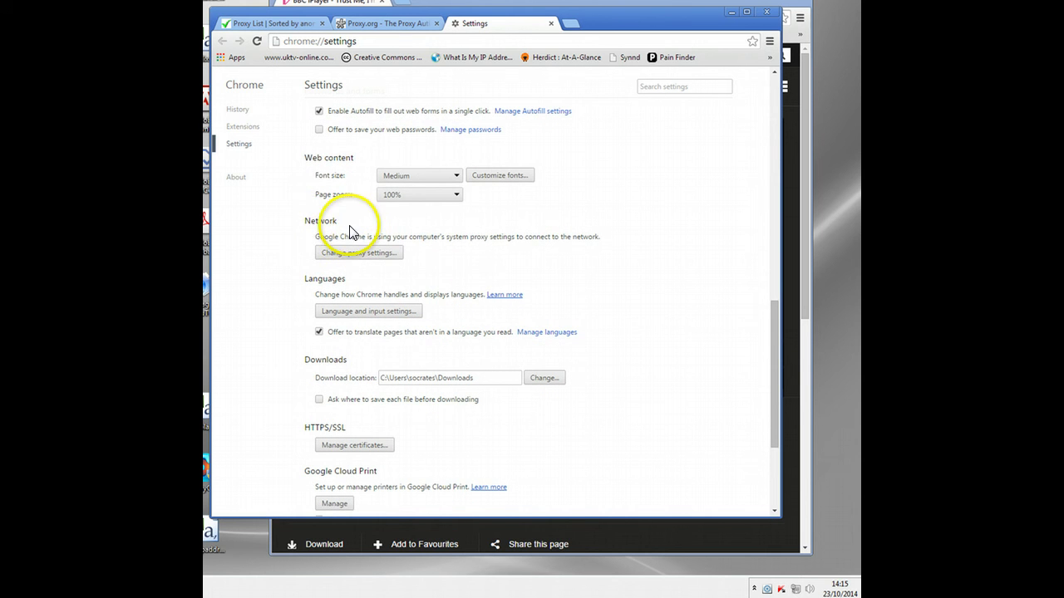
pyautogui.click(359, 253)
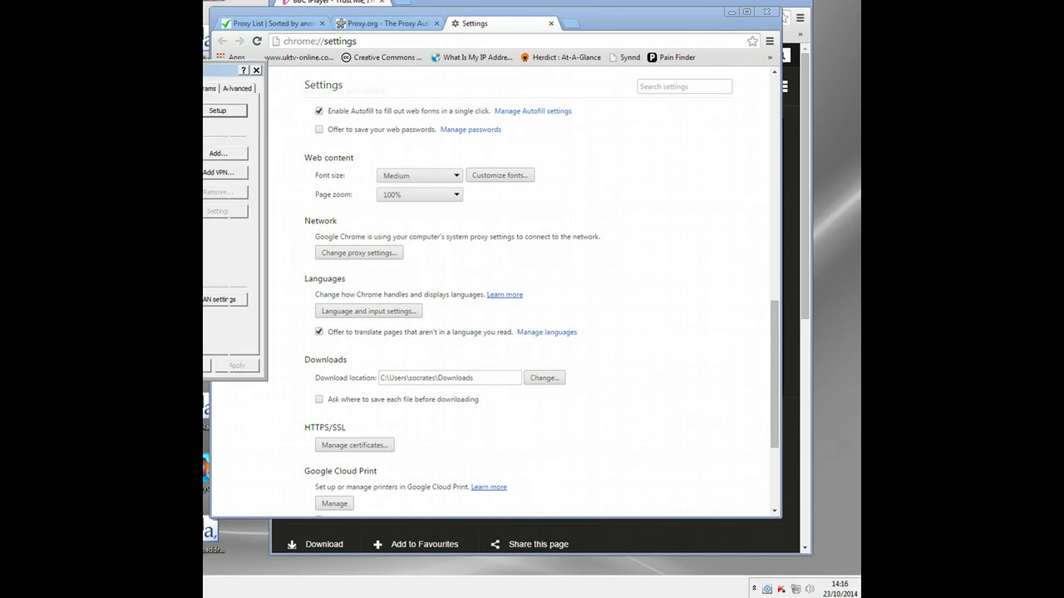
pyautogui.moveTo(474, 127); pyautogui.dragTo(444, 111)
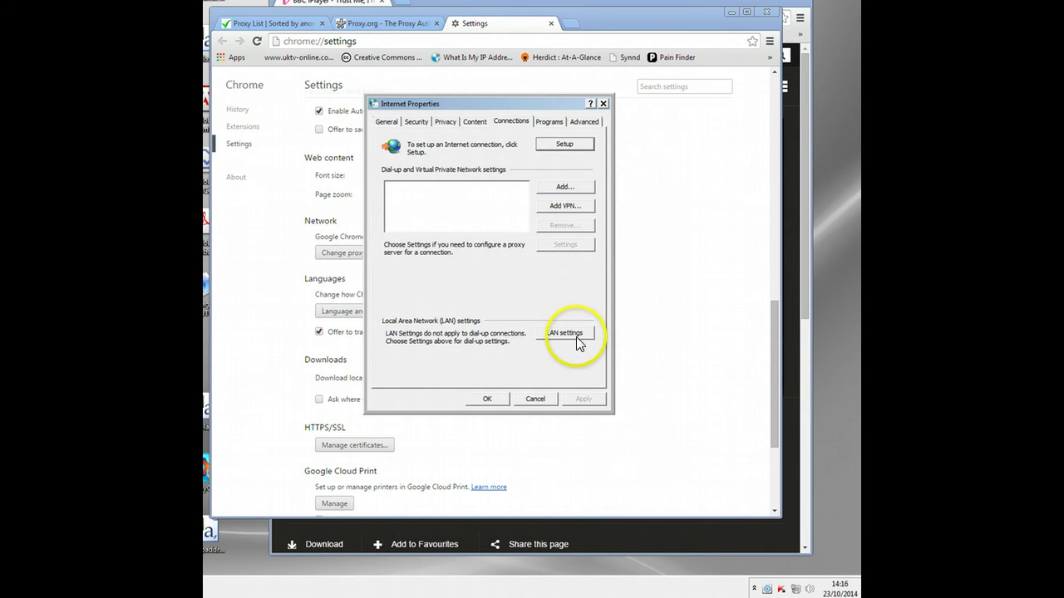
# In LAN Settings, enable a proxy server, paste the copied address and select port 80
pyautogui.click(565, 332)
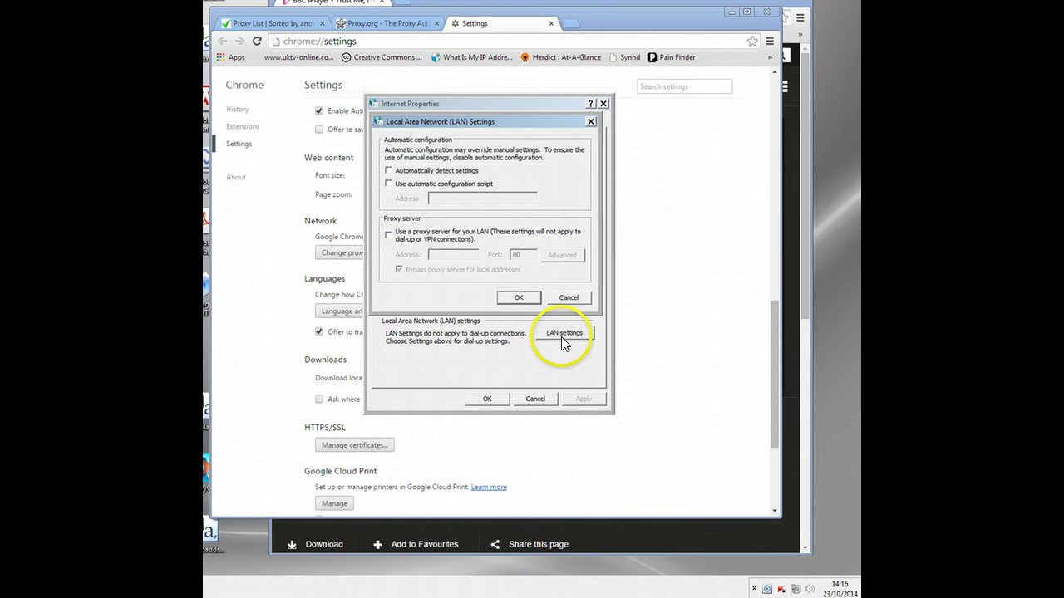
pyautogui.click(388, 234)
pyautogui.click(440, 256)
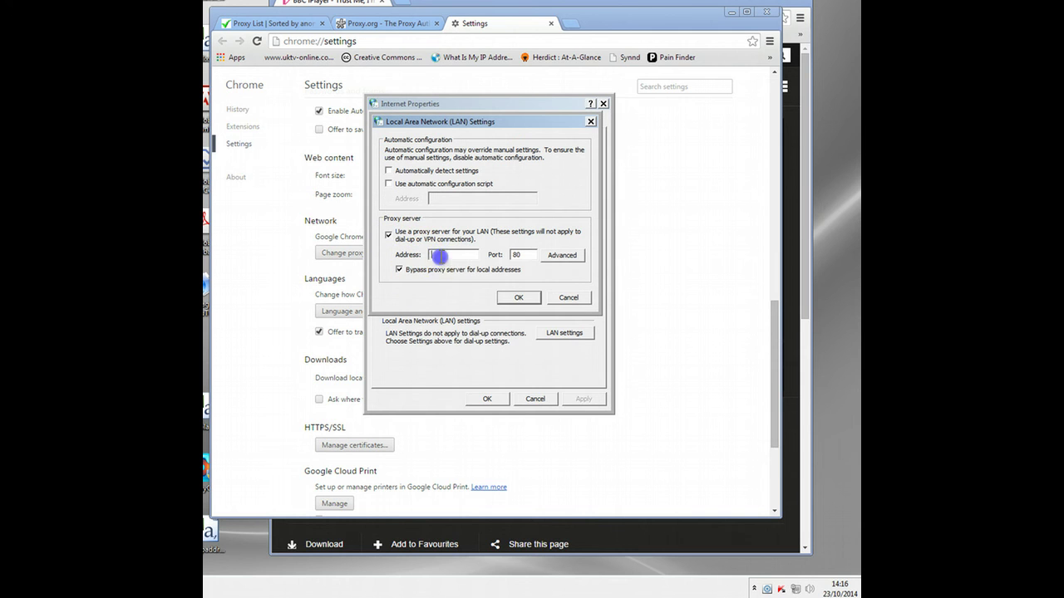
pyautogui.rightClick(440, 256)
pyautogui.click(460, 301)
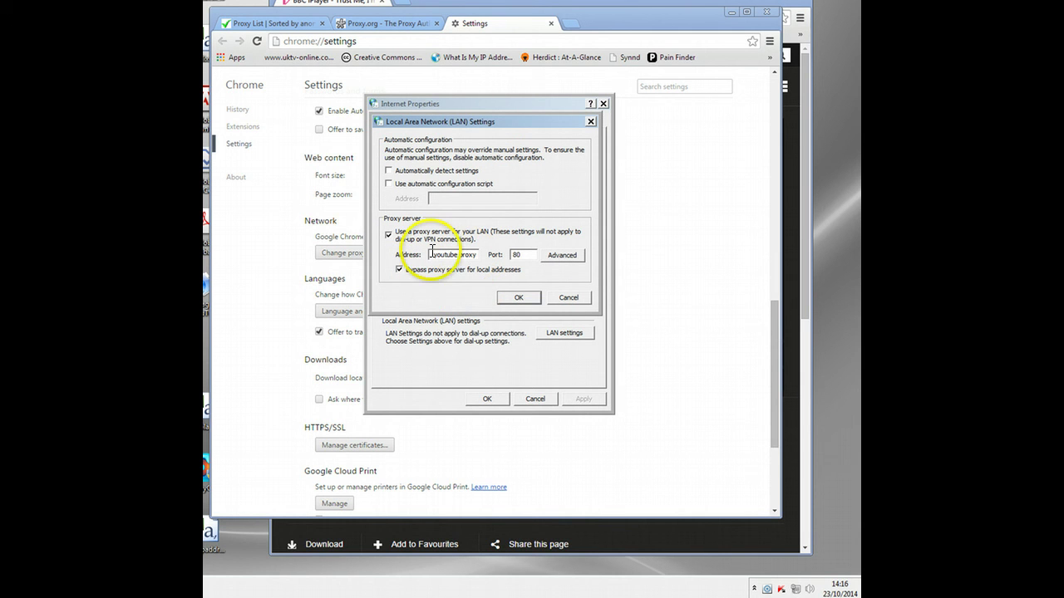
pyautogui.moveTo(430, 255); pyautogui.dragTo(530, 258)
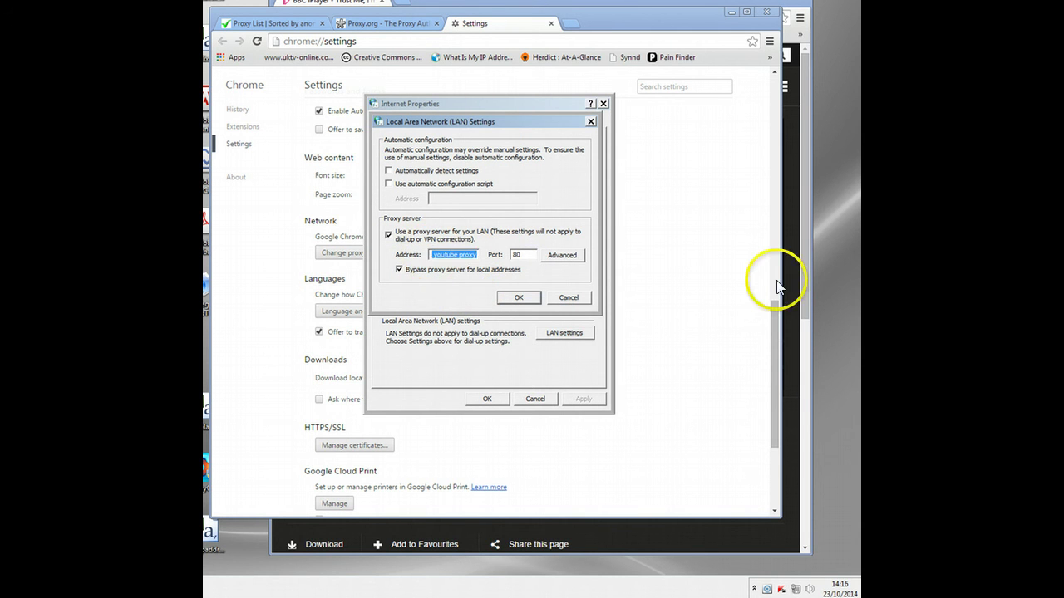
pyautogui.write('lo')
pyautogui.click(523, 254)
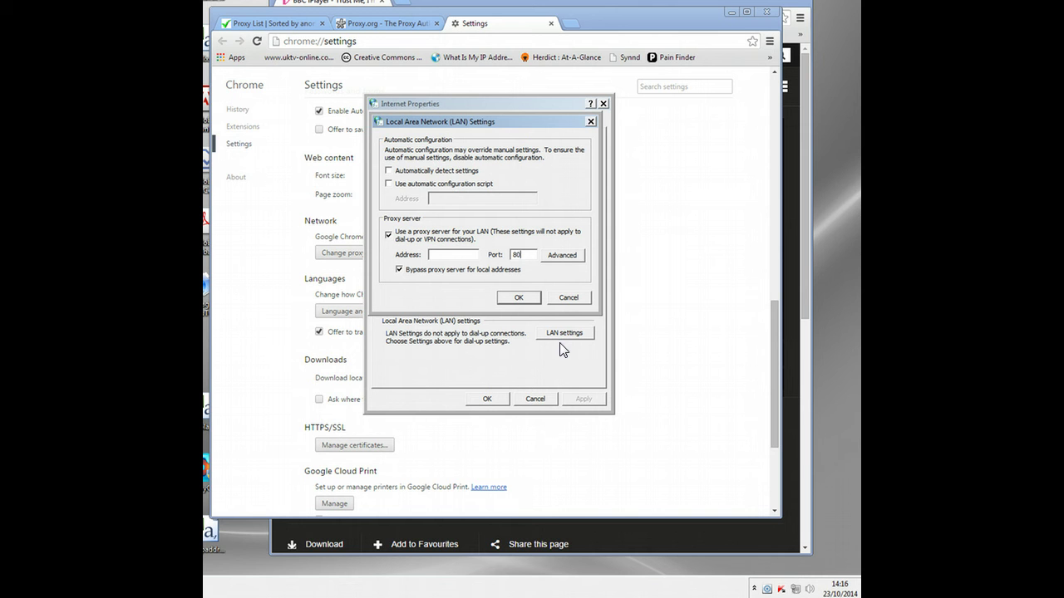
pyautogui.doubleClick(519, 254)
# Cancel LAN Settings and Internet Properties without saving the proxy changes
pyautogui.click(389, 236)
pyautogui.click(568, 297)
pyautogui.click(547, 399)
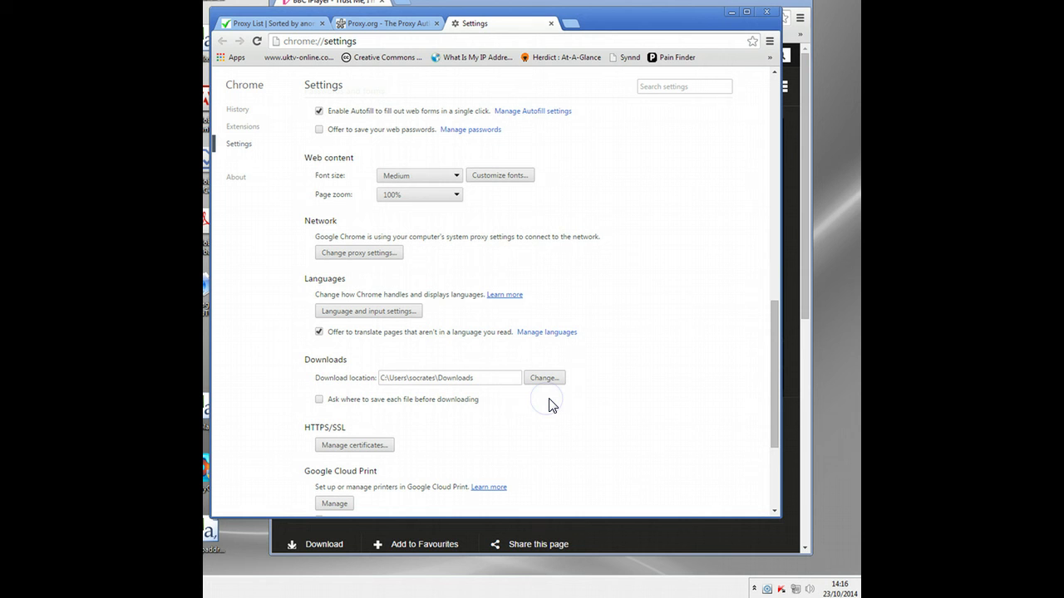
# Close the Settings, Proxy List and Proxy.org tabs, then the BBC iPlayer window
pyautogui.click(551, 24)
pyautogui.click(436, 23)
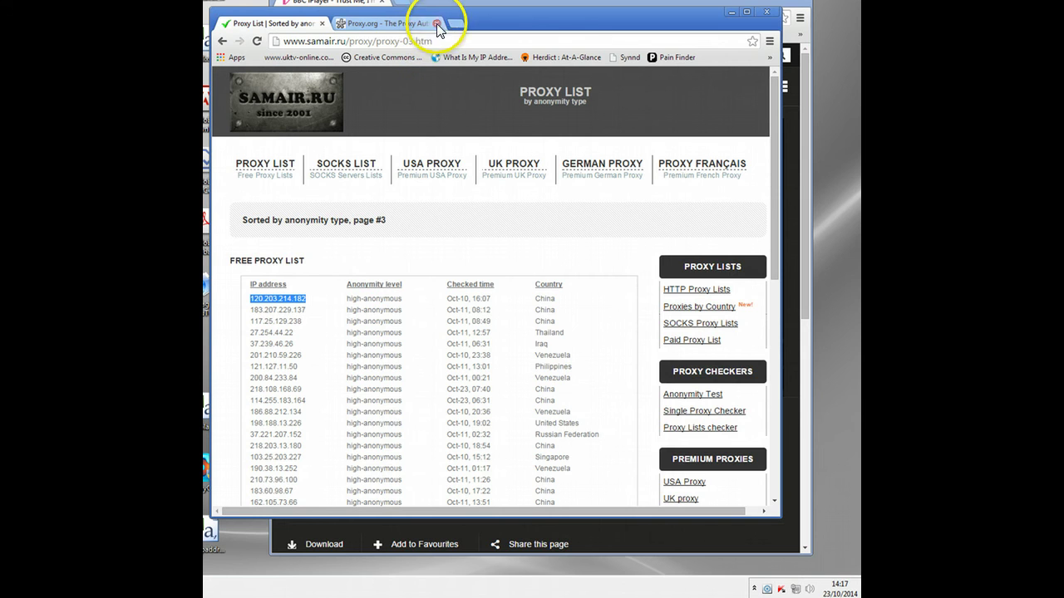
pyautogui.click(321, 23)
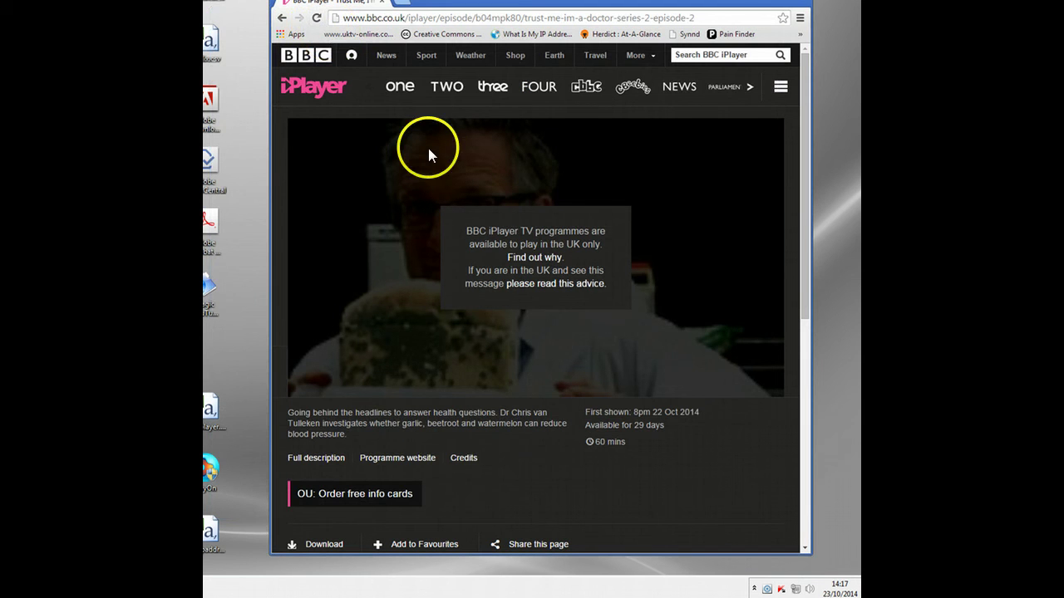
pyautogui.moveTo(532, 5); pyautogui.dragTo(532, 78)
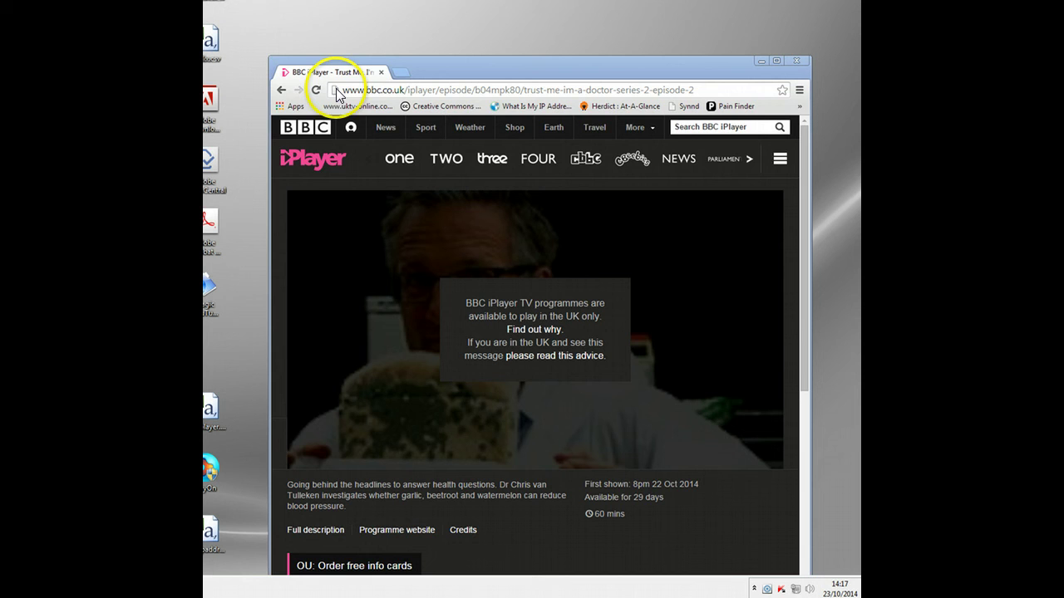
pyautogui.click(382, 72)
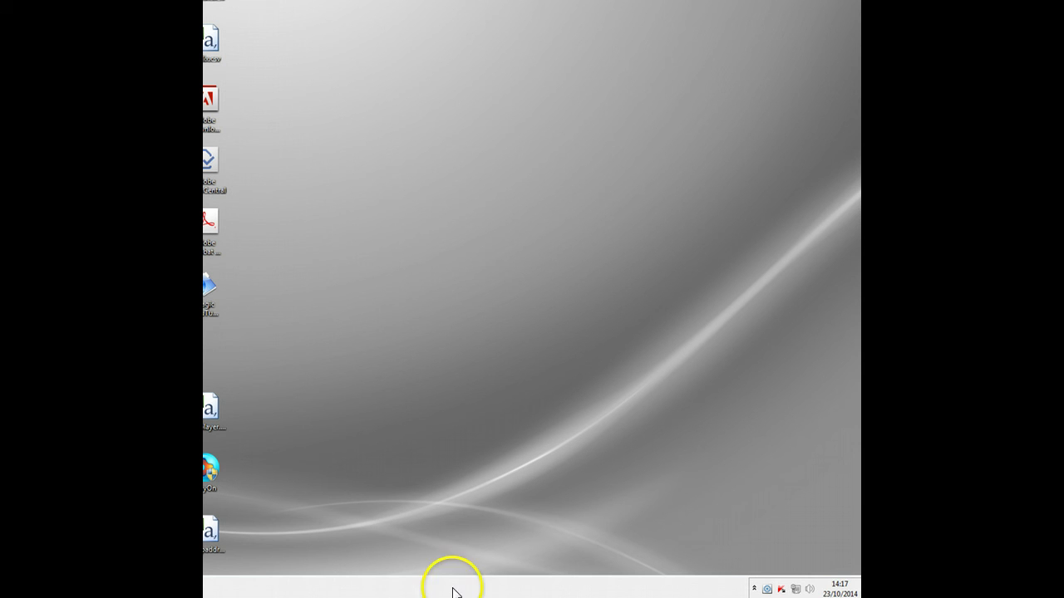
# Launch Identity Cloaker from the system tray and scroll its server list to the UK 6 - London entries
pyautogui.click(755, 589)
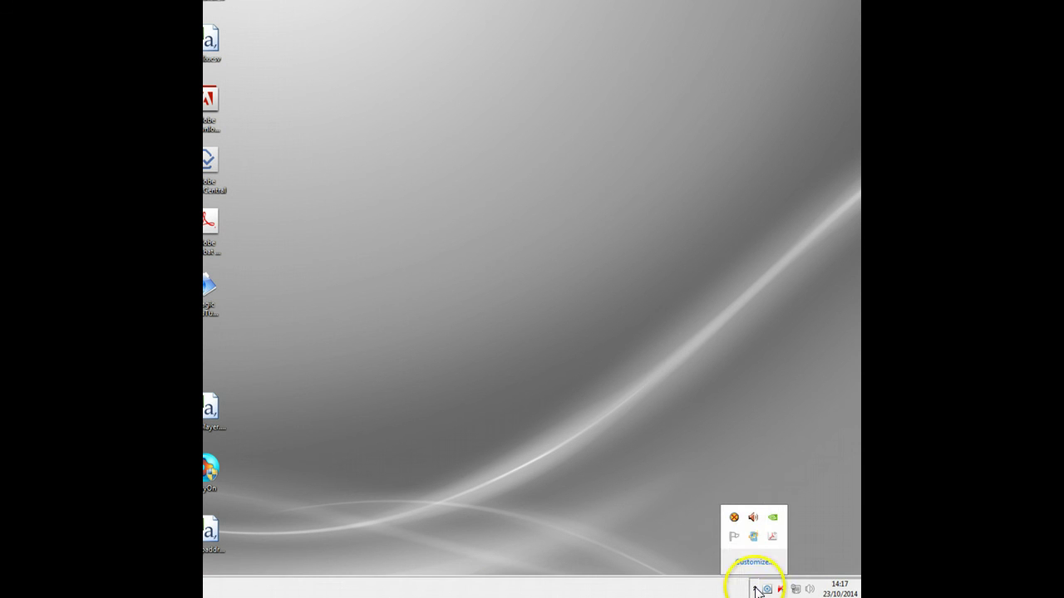
pyautogui.doubleClick(734, 517)
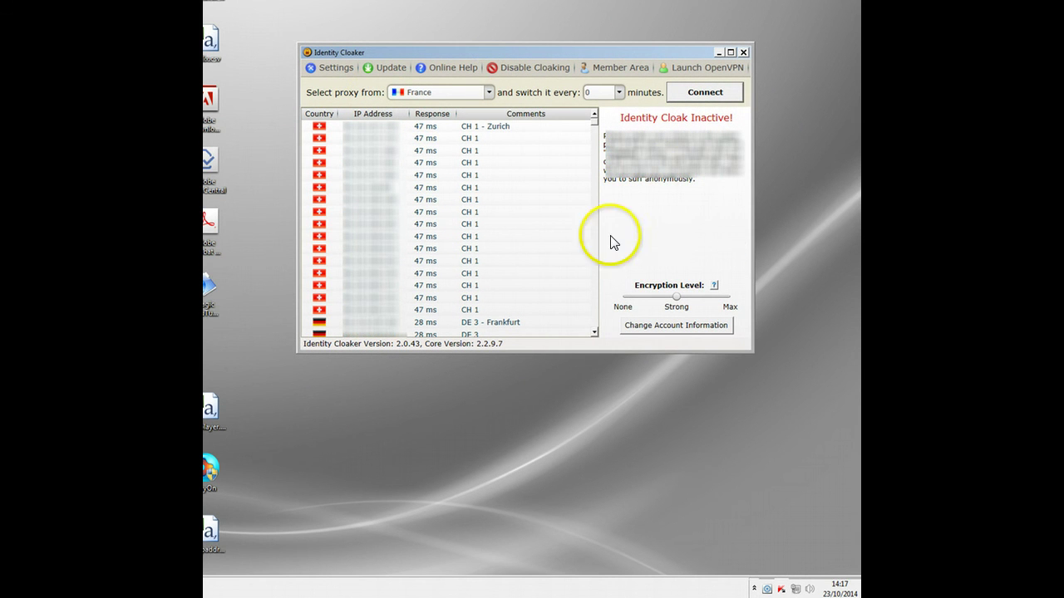
pyautogui.scroll(-4, 529, 266)
pyautogui.scroll(4, 524, 266)
pyautogui.scroll(-10, 526, 260)
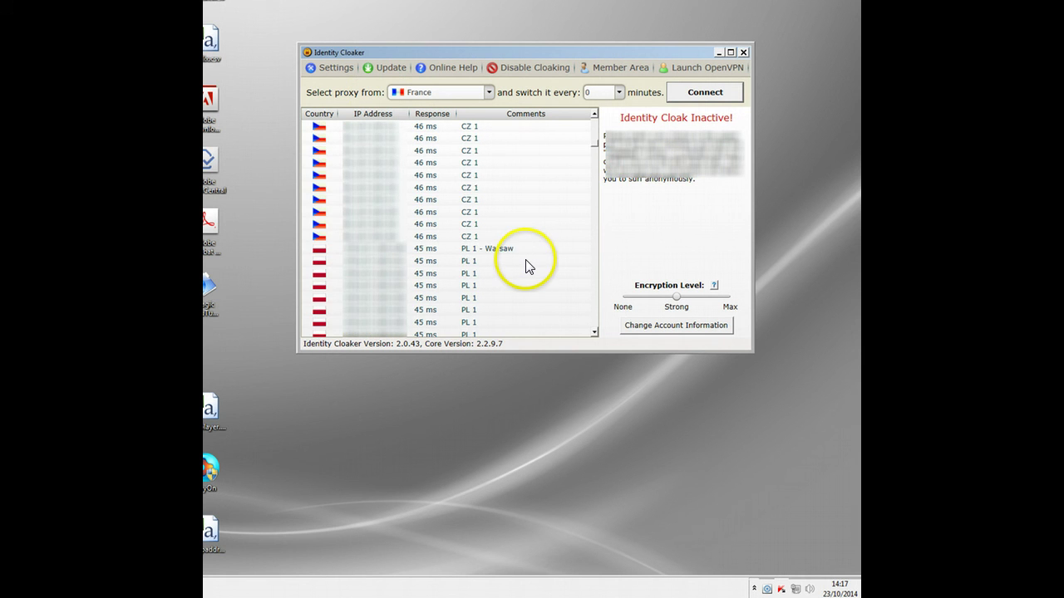
pyautogui.click(594, 160)
pyautogui.moveTo(594, 159); pyautogui.dragTo(590, 109)
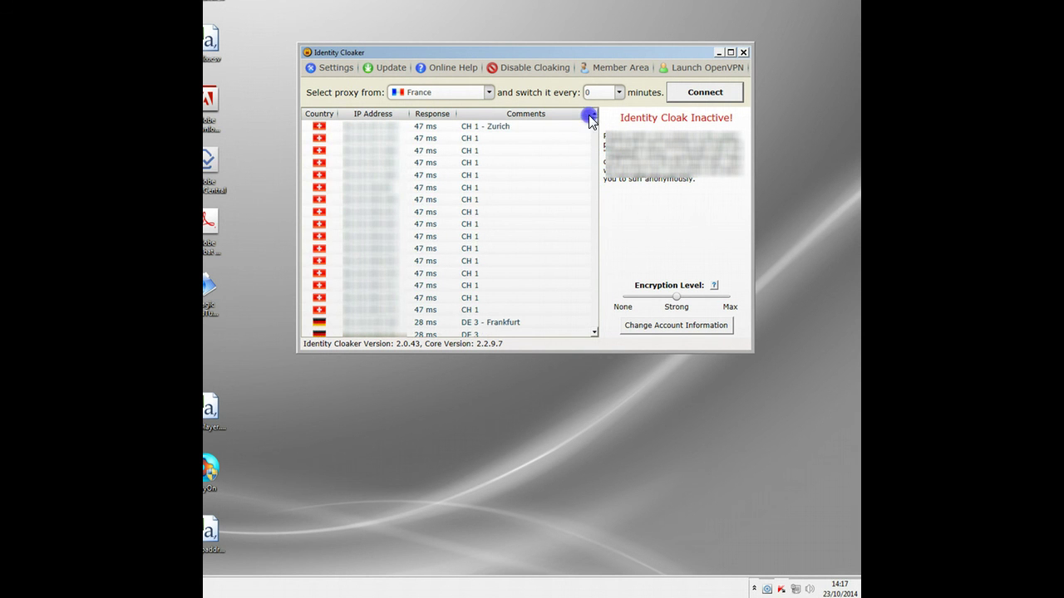
pyautogui.click(475, 177)
pyautogui.moveTo(594, 118); pyautogui.dragTo(585, 184)
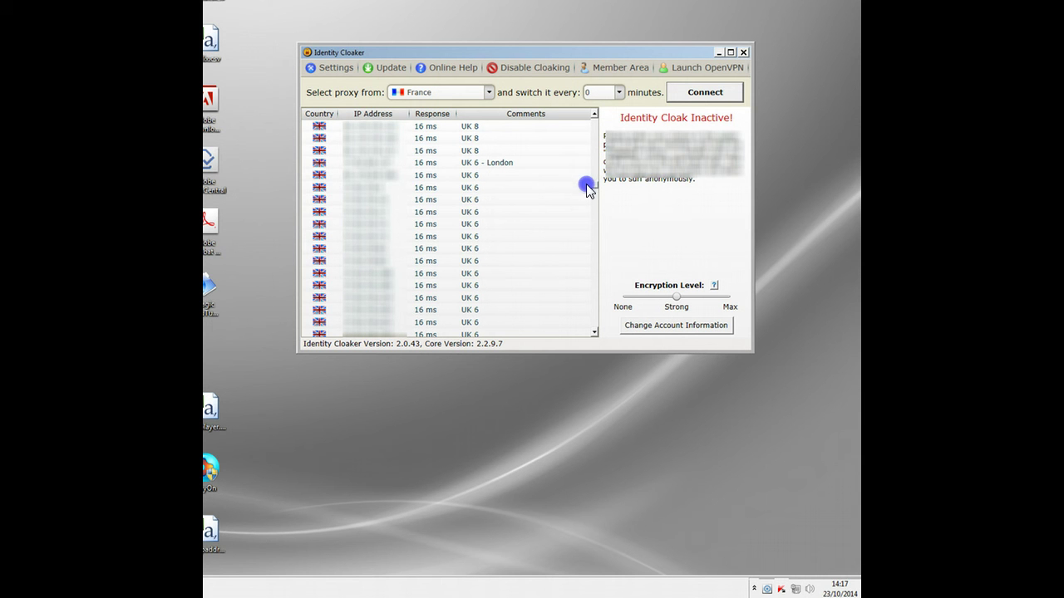
# Connect through a UK 6 server, switch to another UK 6 server, and minimize Identity Cloaker
pyautogui.click(364, 189)
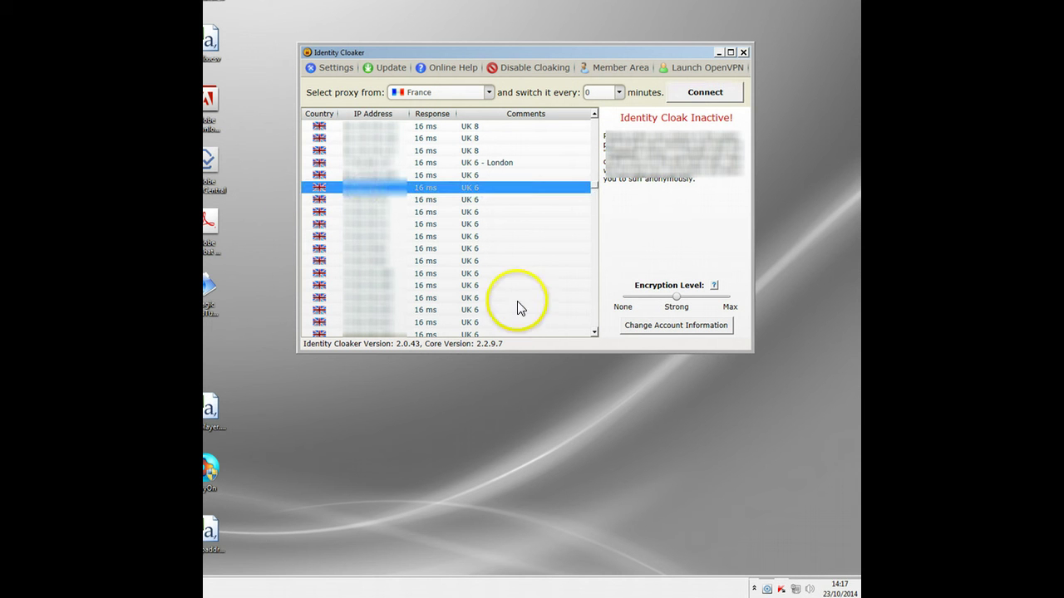
pyautogui.click(711, 94)
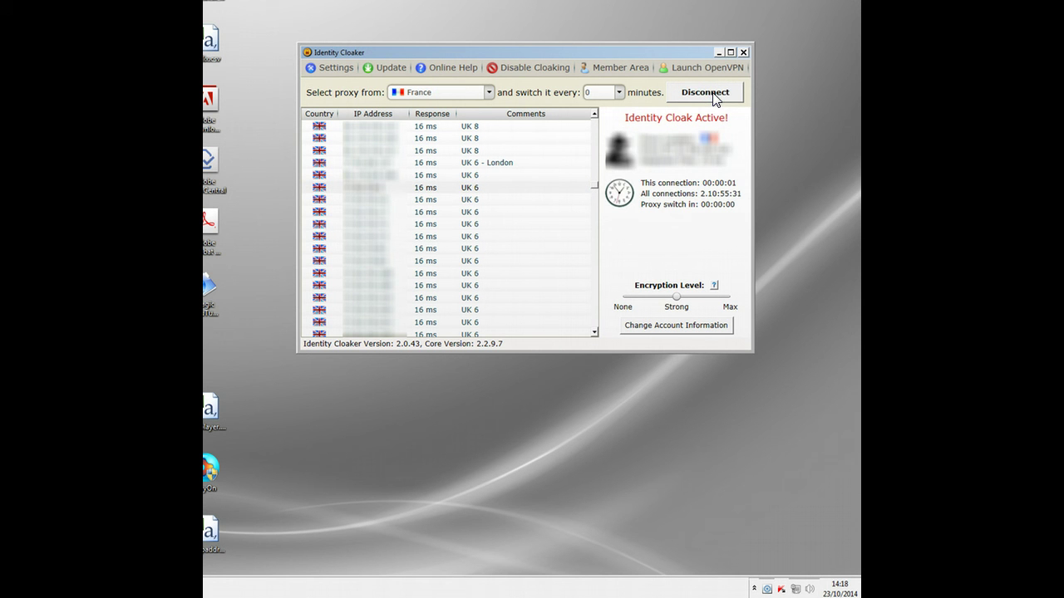
pyautogui.doubleClick(367, 201)
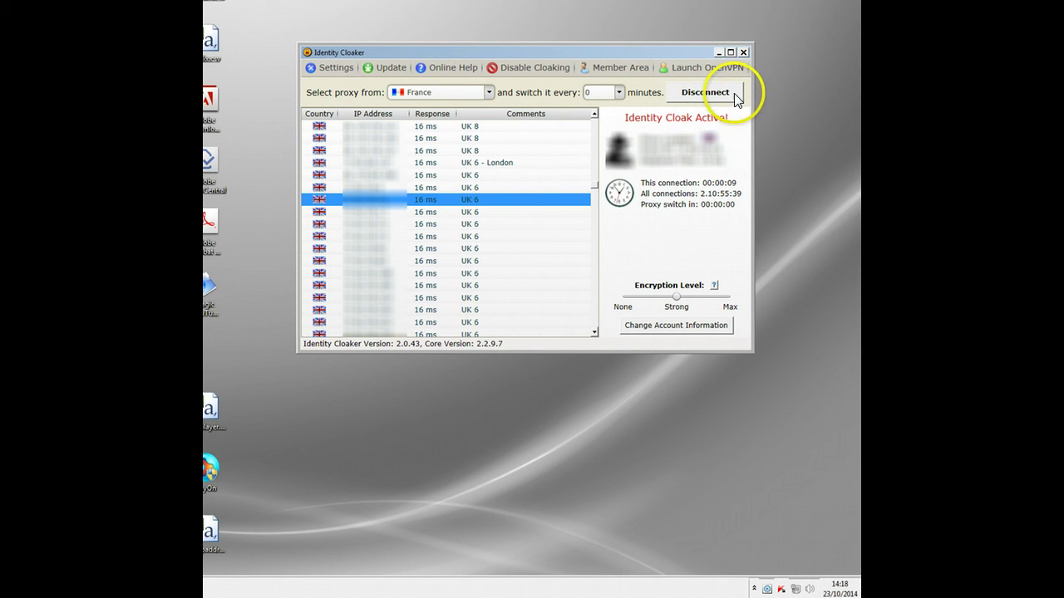
pyautogui.click(719, 53)
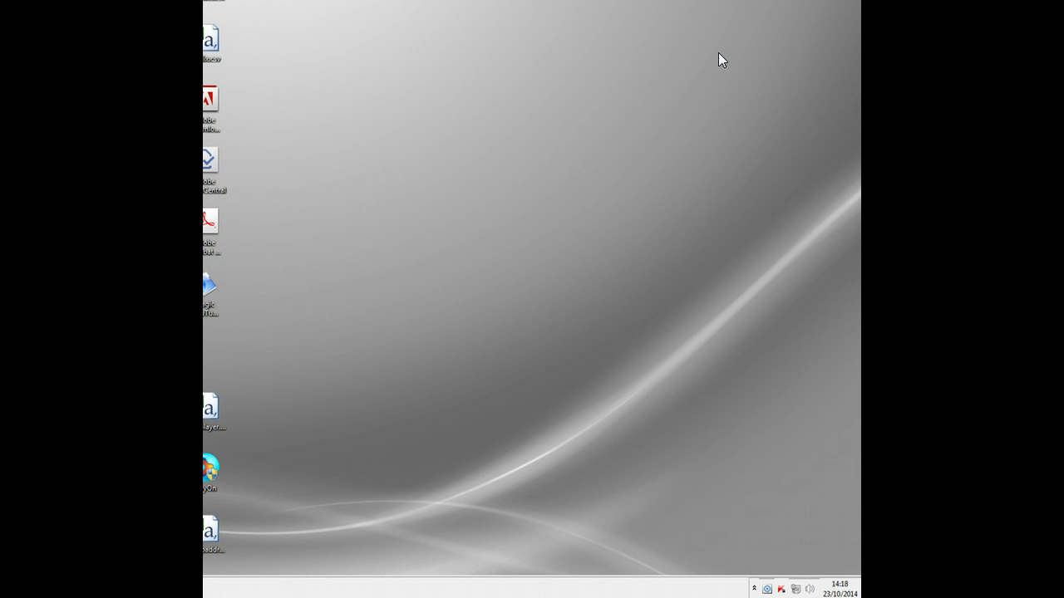
# Launch Chrome and load bbc.co.uk/iplayer from the 'bbc' address suggestion
pyautogui.doubleClick(210, 67)
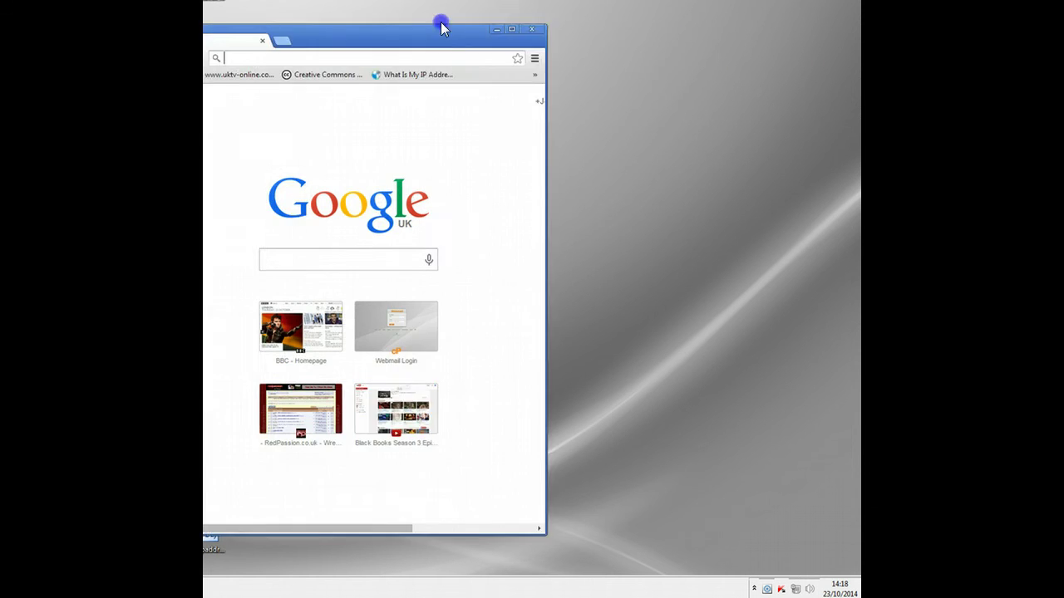
pyautogui.moveTo(441, 26); pyautogui.dragTo(510, 32)
pyautogui.write('bbc.co.uk')
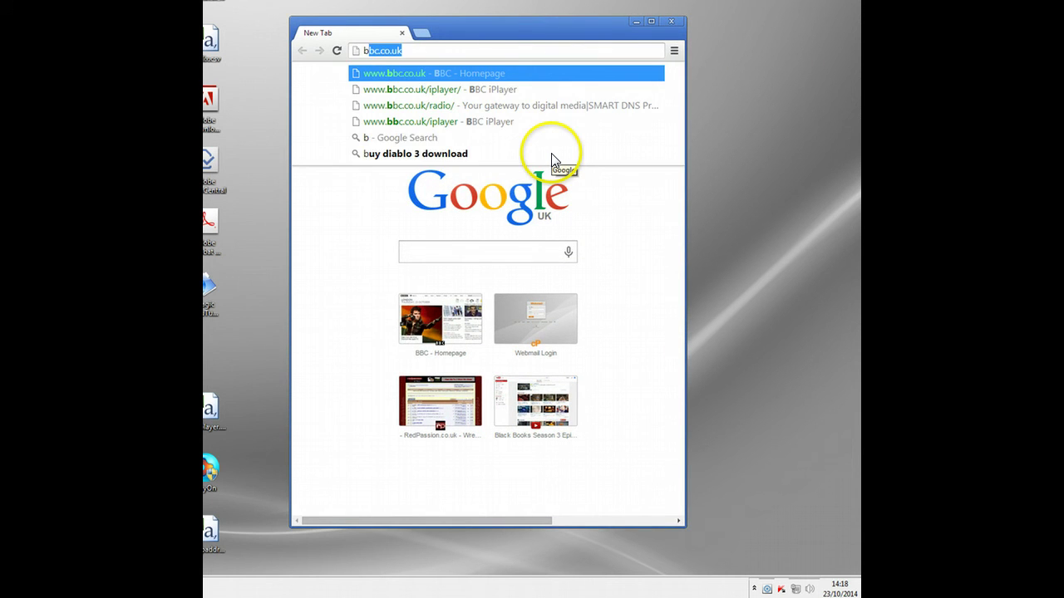
pyautogui.press('Down')
pyautogui.press('Return')
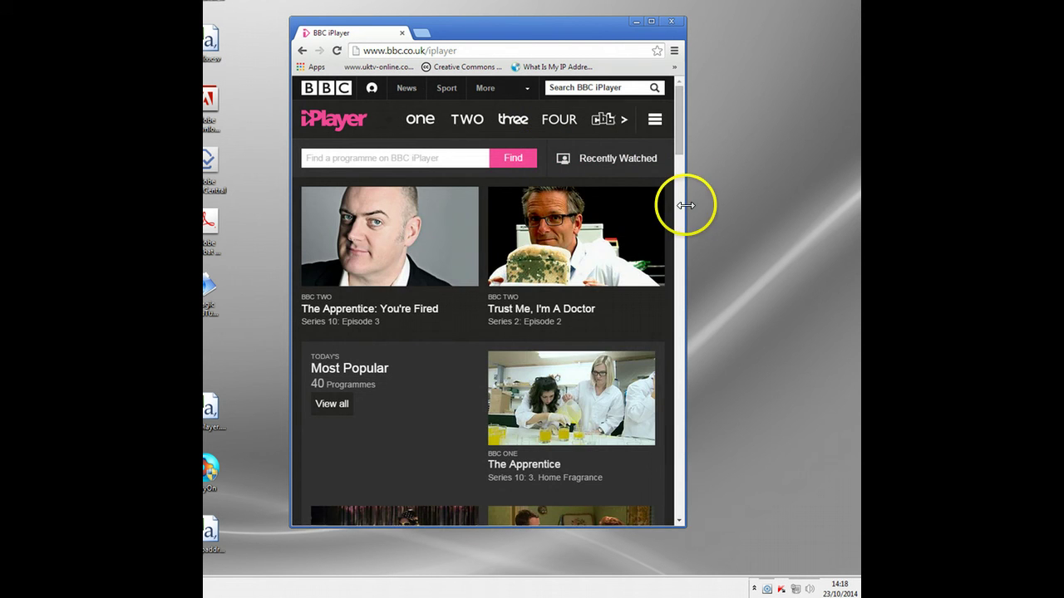
pyautogui.moveTo(686, 206); pyautogui.dragTo(832, 207)
# Play Trust Me, I'm A Doctor Series 2 Episode 2 on iPlayer
pyautogui.moveTo(586, 368)
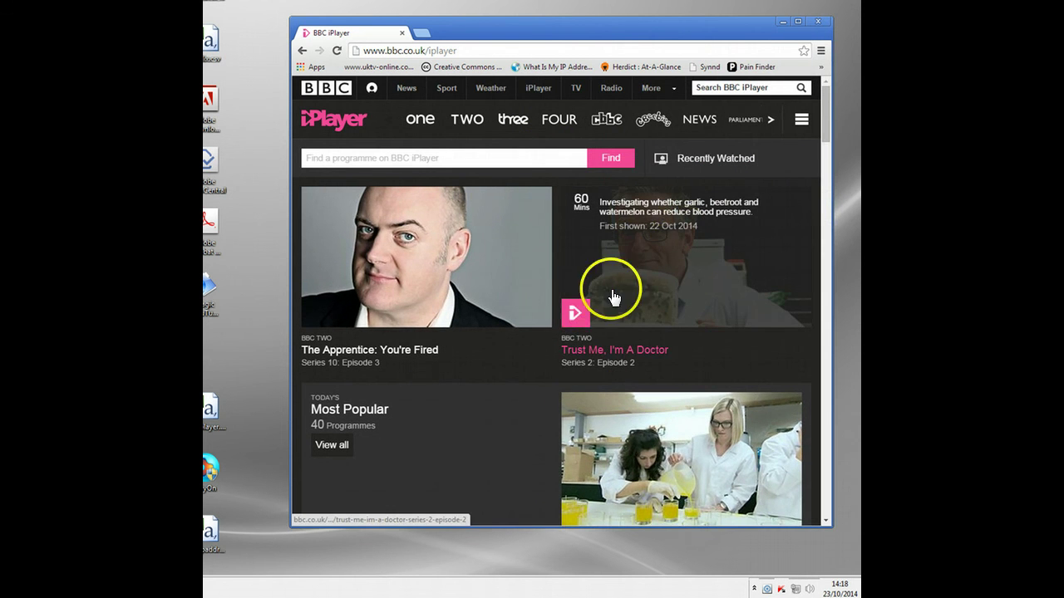
pyautogui.click(580, 311)
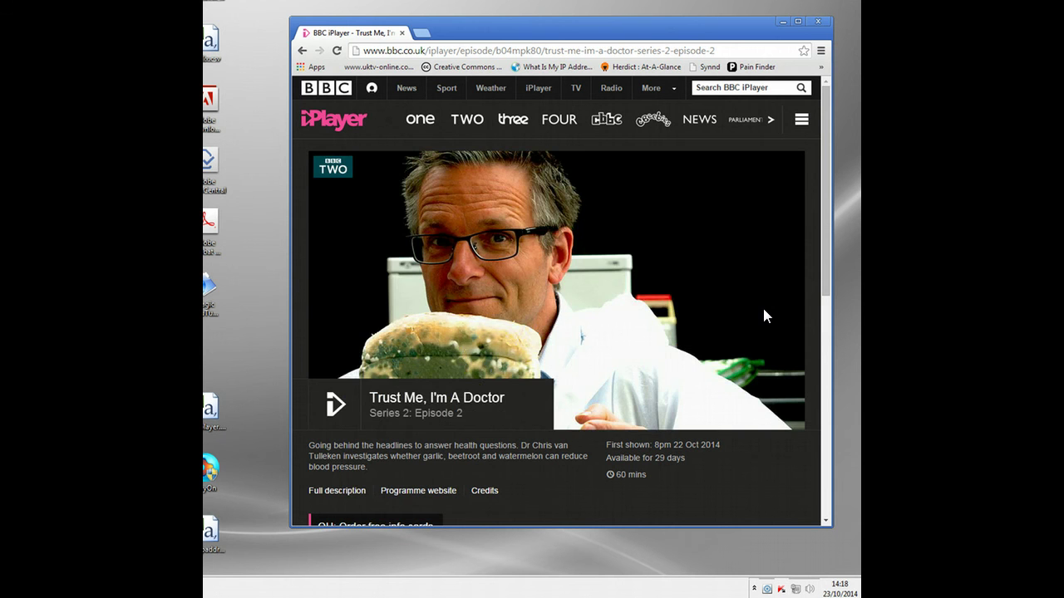
pyautogui.click(335, 405)
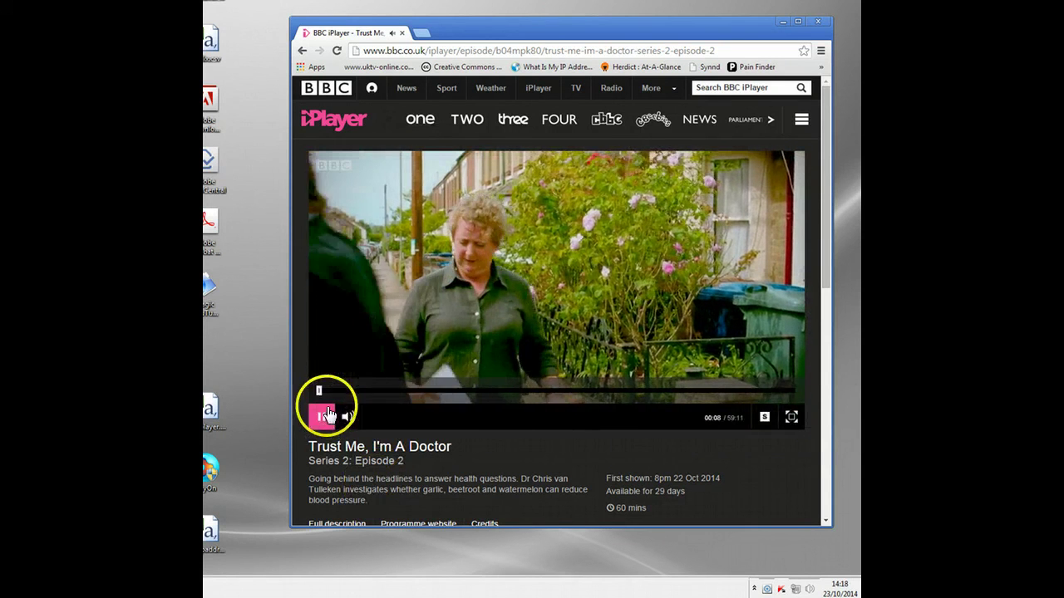
pyautogui.click(326, 415)
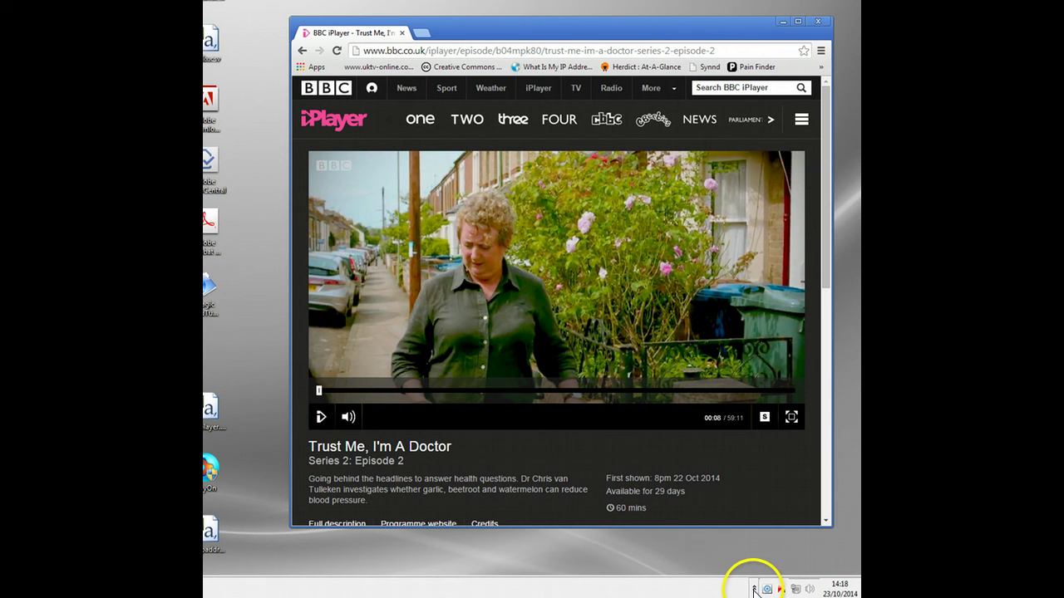
pyautogui.press('space')
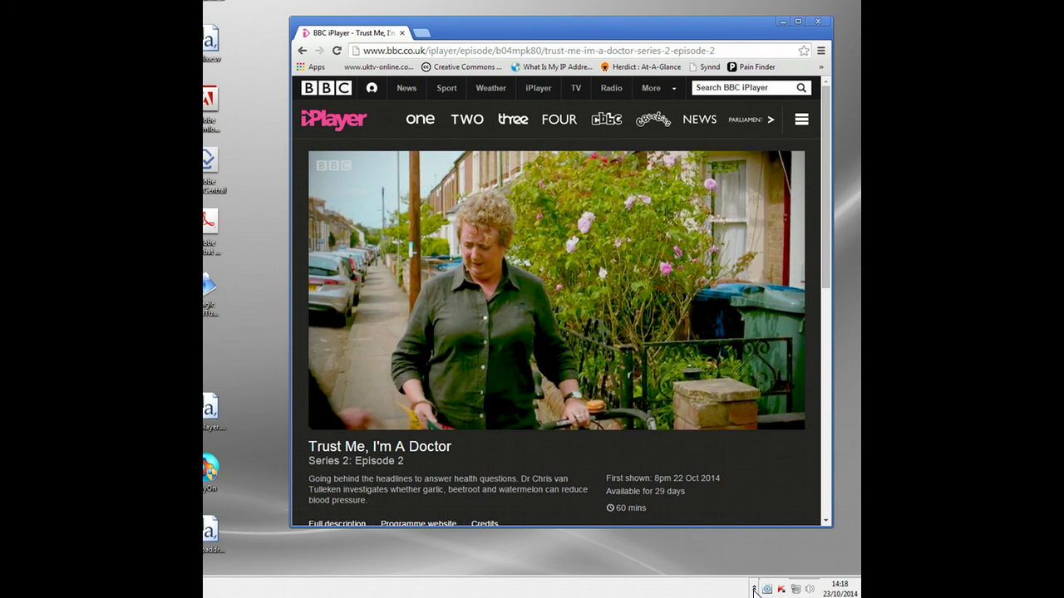
pyautogui.click(759, 590)
pyautogui.click(453, 264)
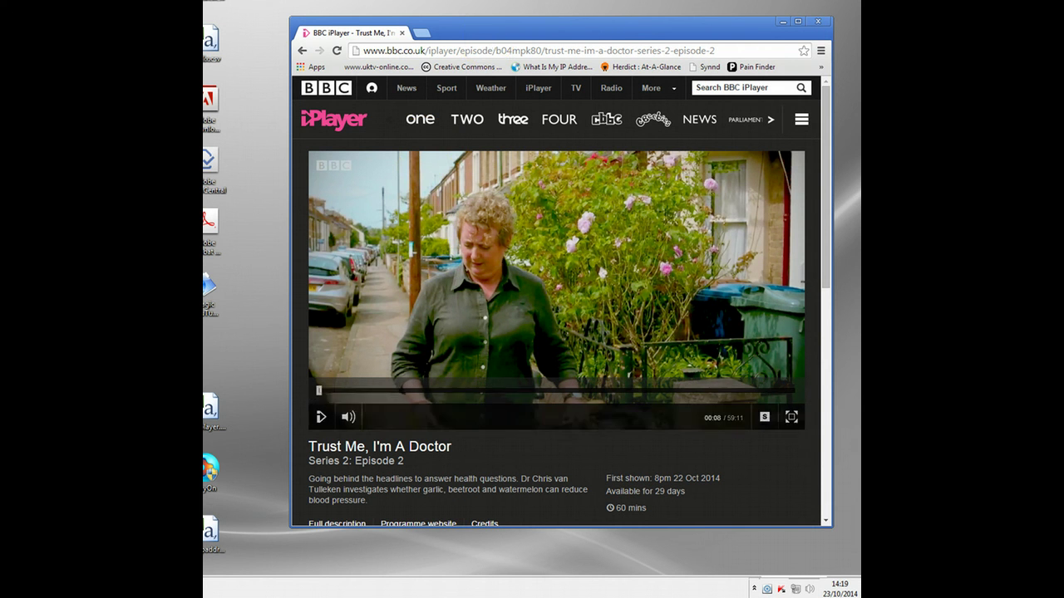
pyautogui.click(321, 416)
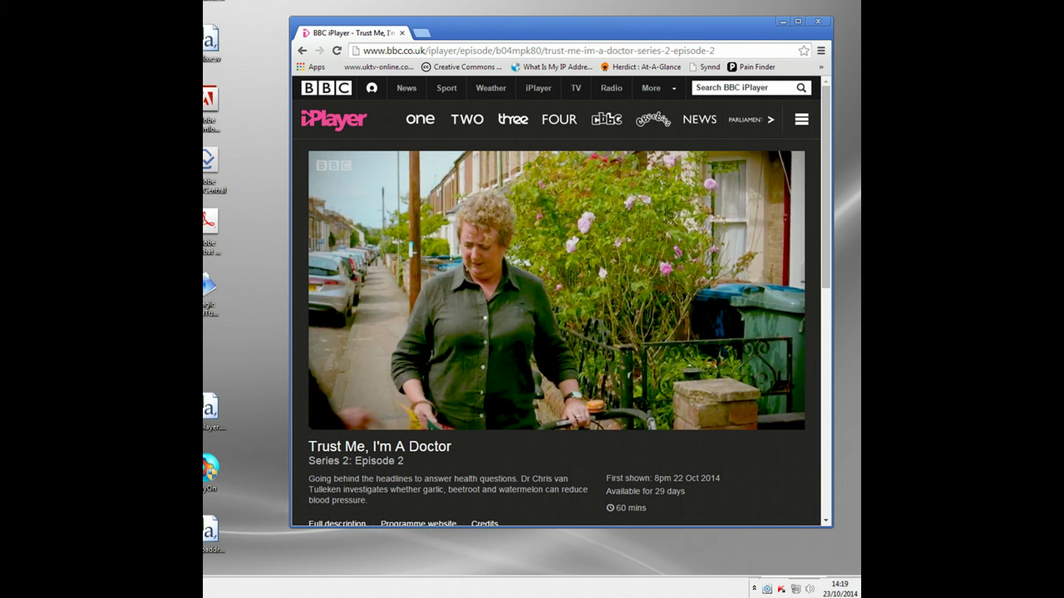